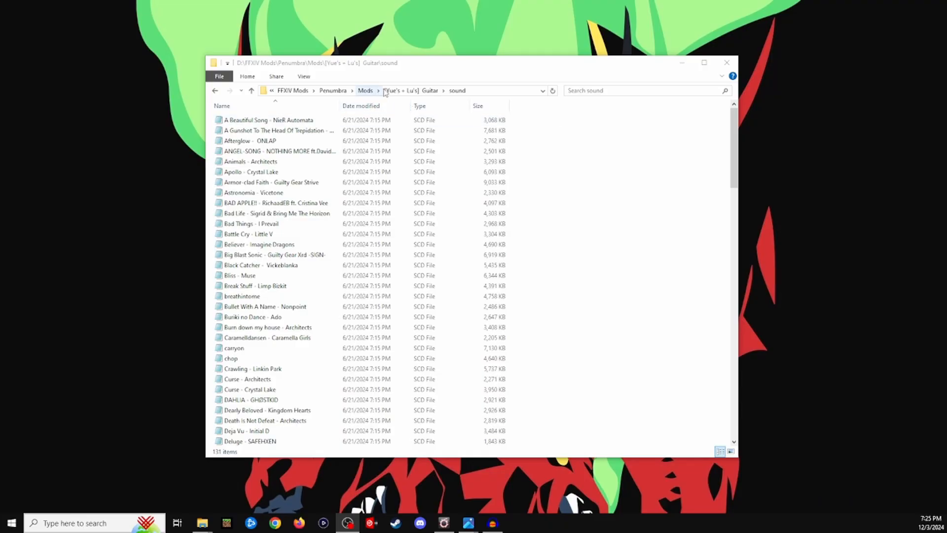
- Reopen the sound folder from the Guitar mod's main folder and duplicate the "Crawling - Linkin Park" SCD file inside it
left_click(412, 91)
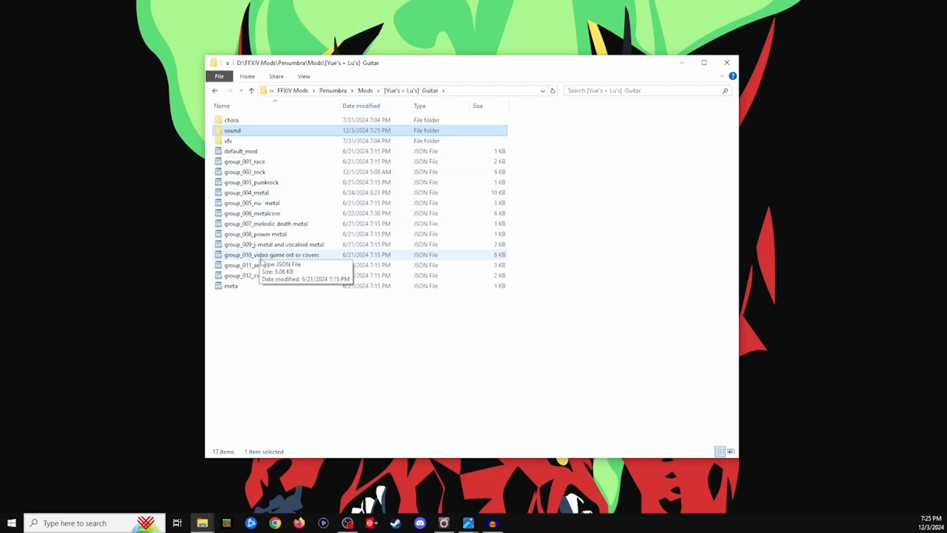
double_click(265, 133)
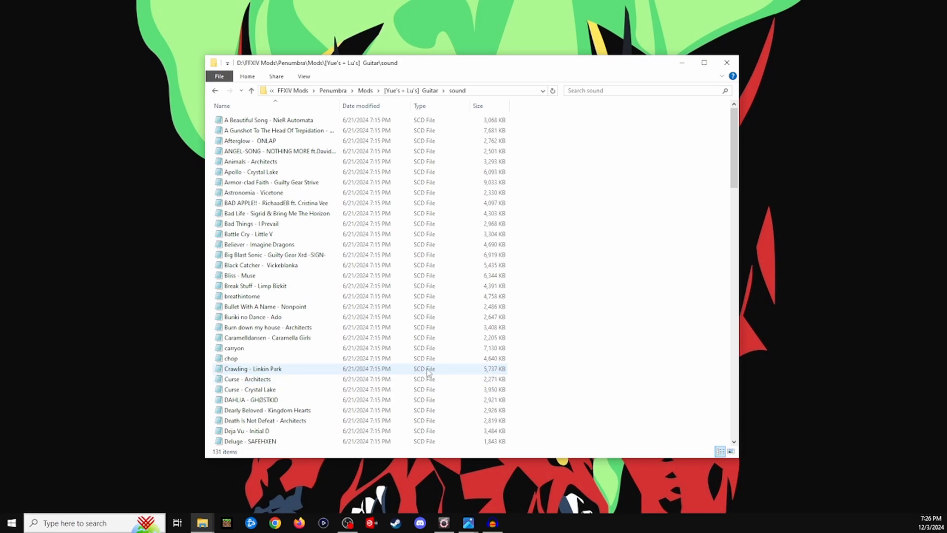
left_click(302, 369)
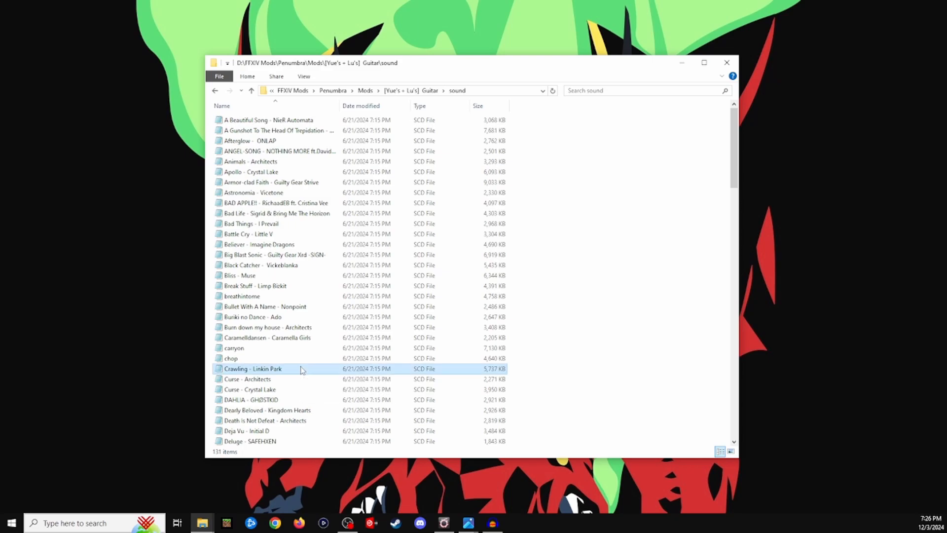
right_click(287, 368)
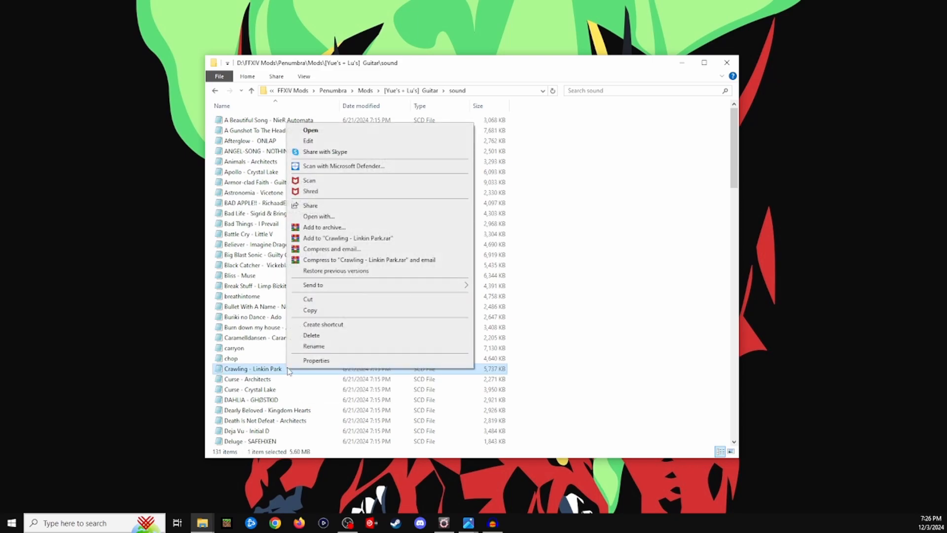
left_click(315, 310)
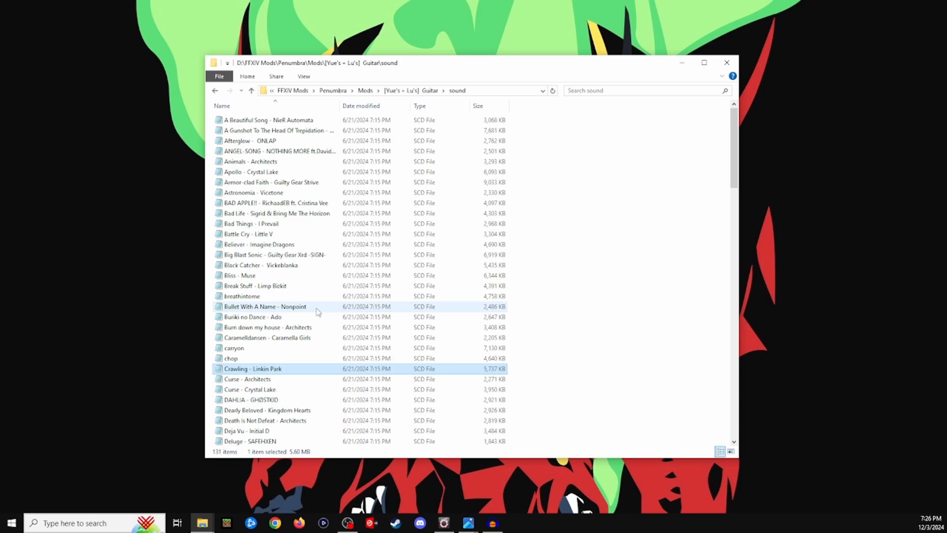
right_click(544, 354)
left_click(568, 421)
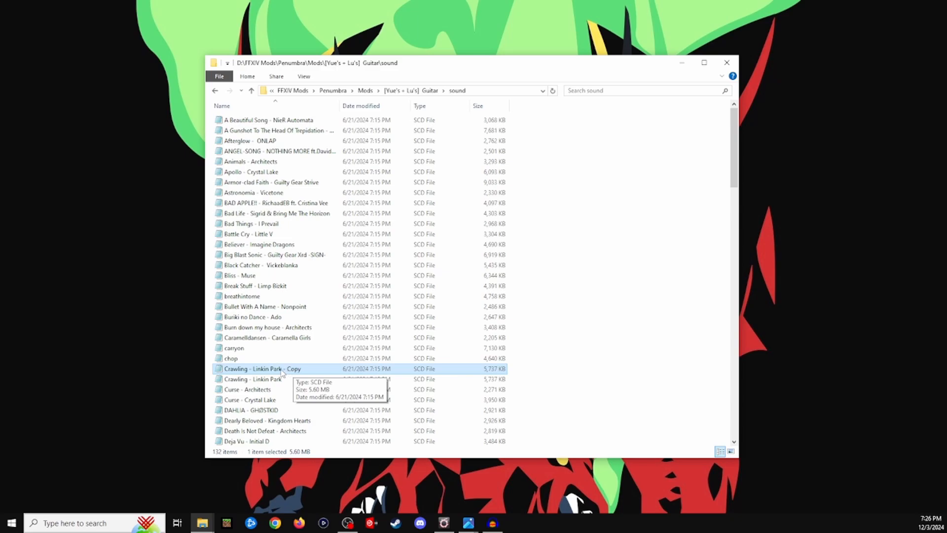
- Delete the "Crawling - Linkin Park - Copy" file from the sound folder
left_click(257, 369)
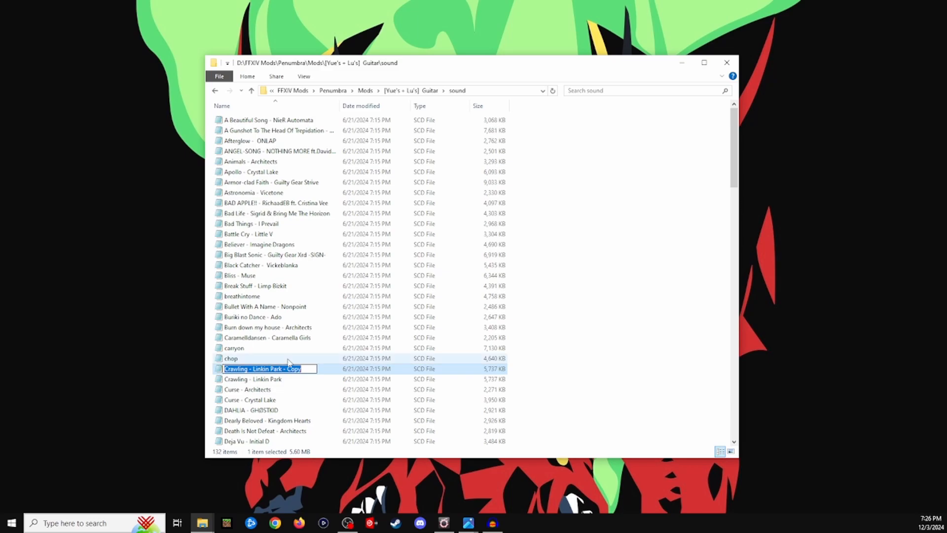
left_click(560, 348)
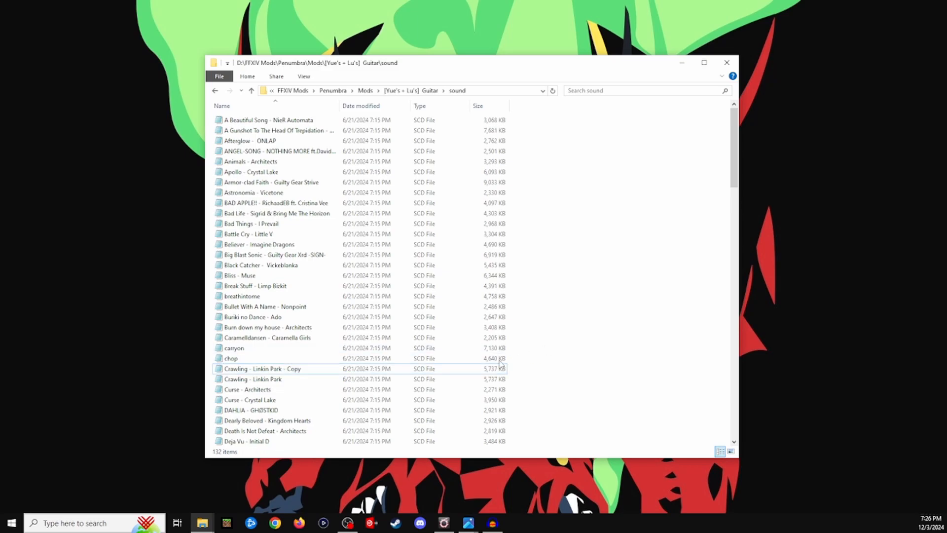
left_click(313, 372)
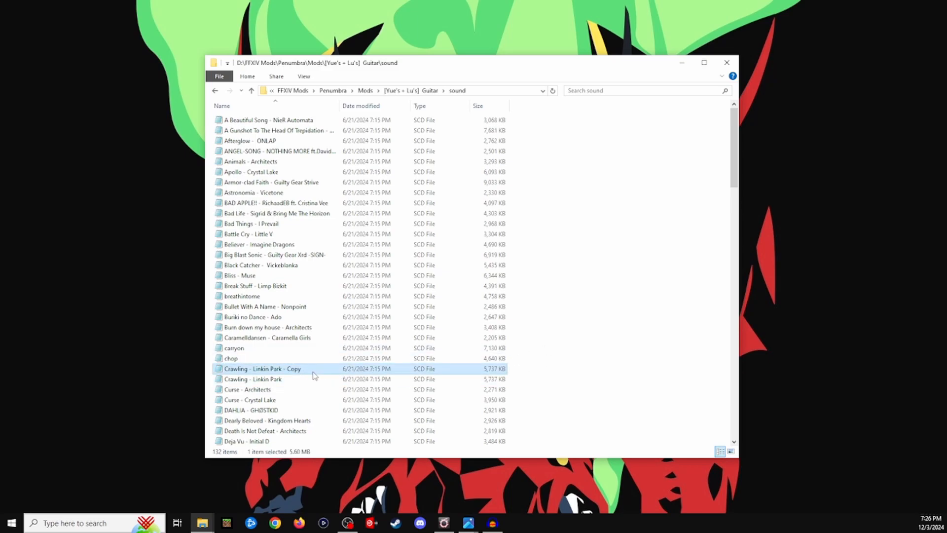
key("Delete")
- Bring up the D:\Music folder window and place it over the sound folder window
scroll(462, 249, "down", 14)
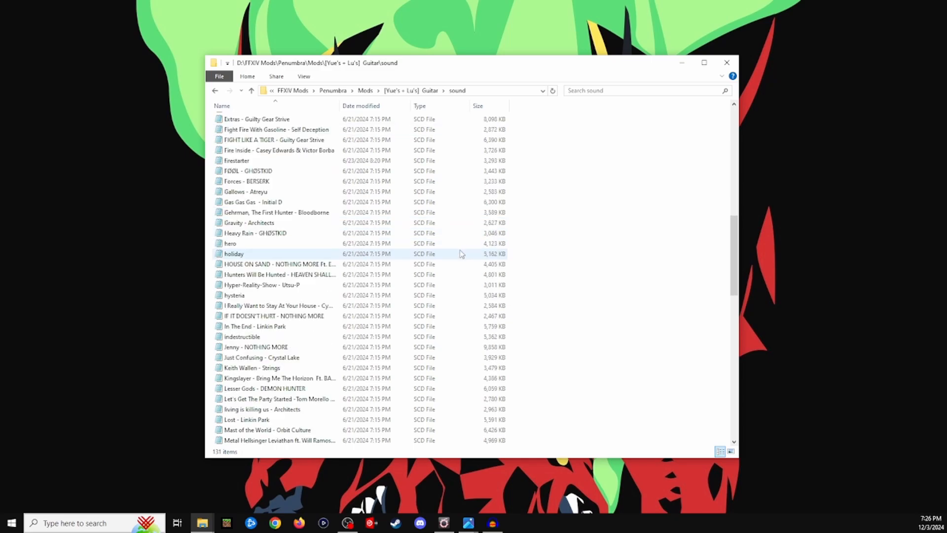
scroll(462, 254, "down", 19)
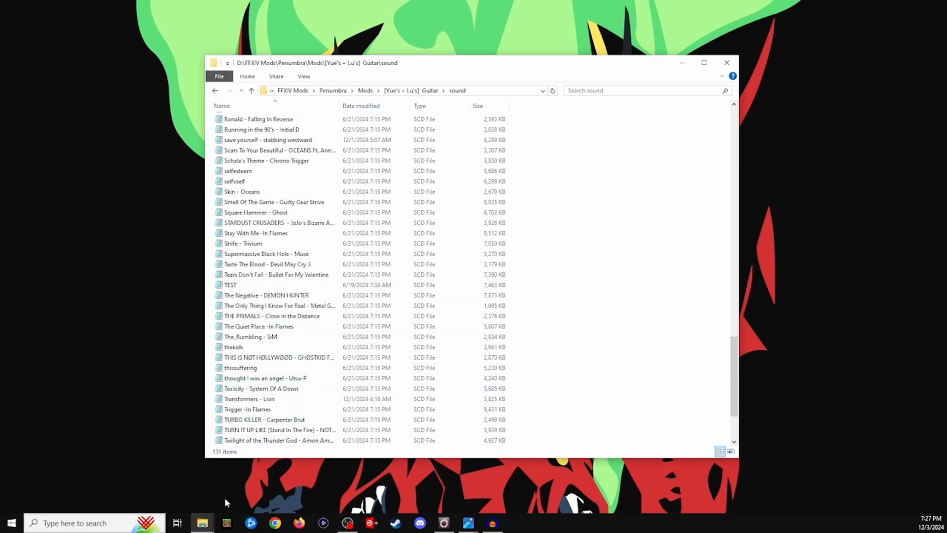
left_click(204, 525)
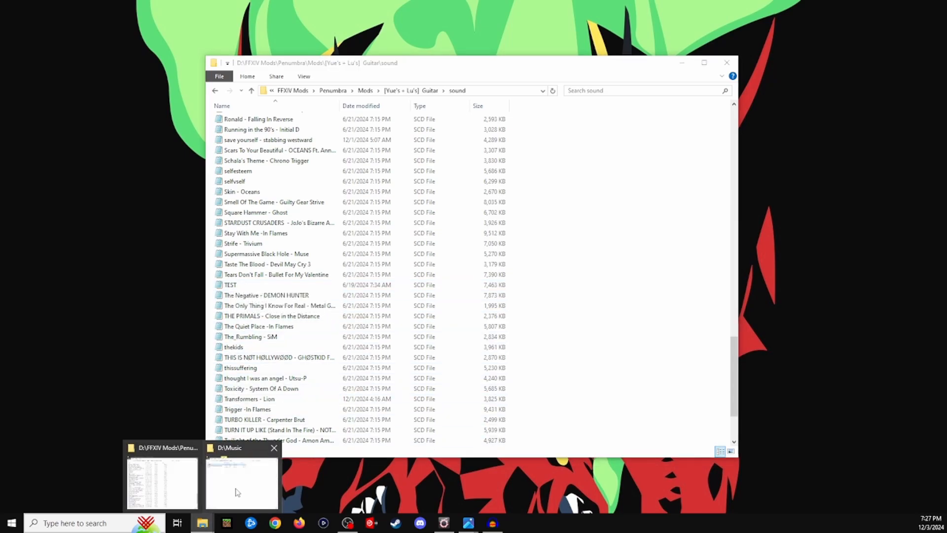
left_click(239, 491)
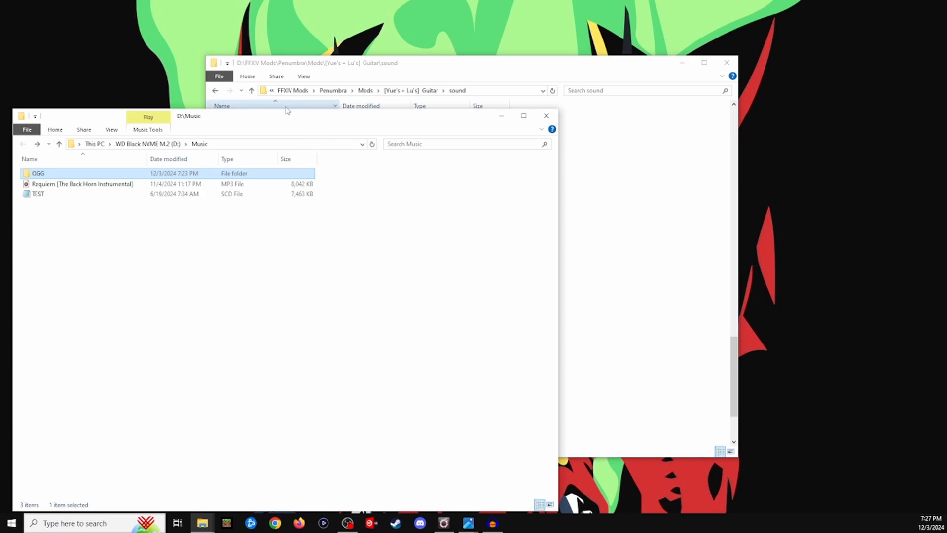
left_click_drag(286, 120, 378, 52)
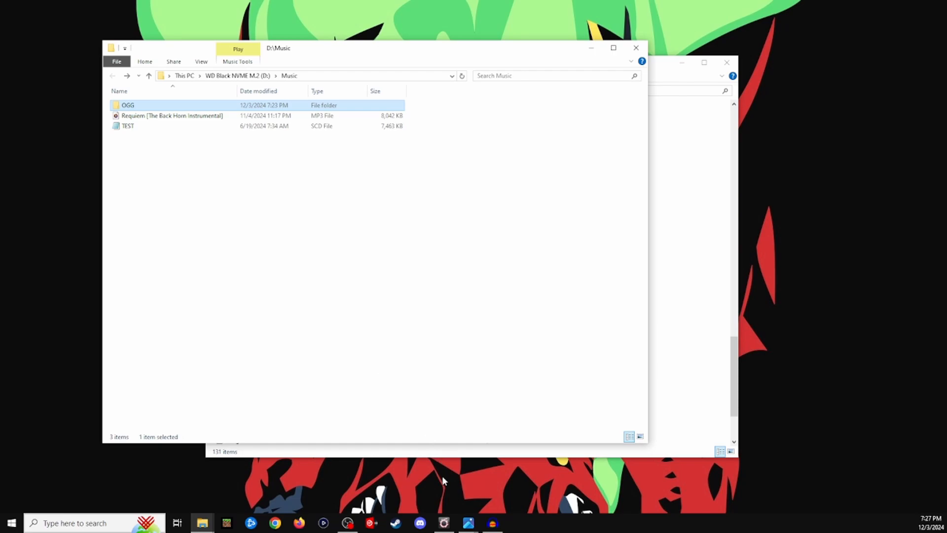
- Switch to Audacity and export the whole Requiem track to D:\Music\OGG as a stereo Ogg Vorbis file at 44100 Hz
left_click(493, 523)
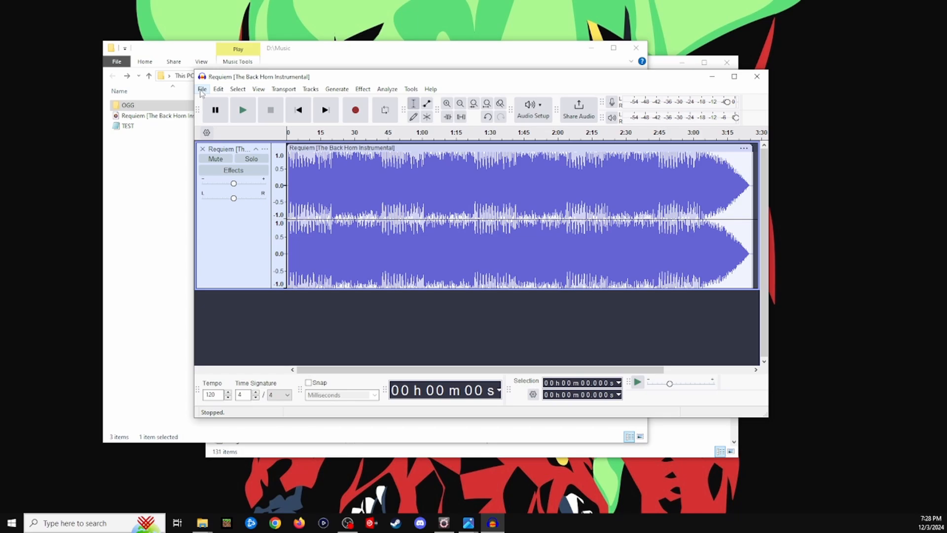
left_click(202, 90)
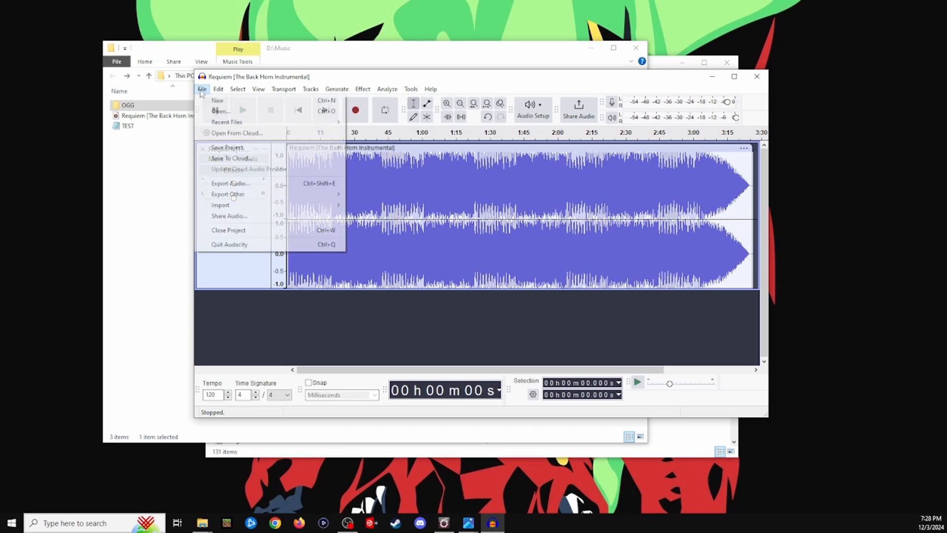
left_click(235, 183)
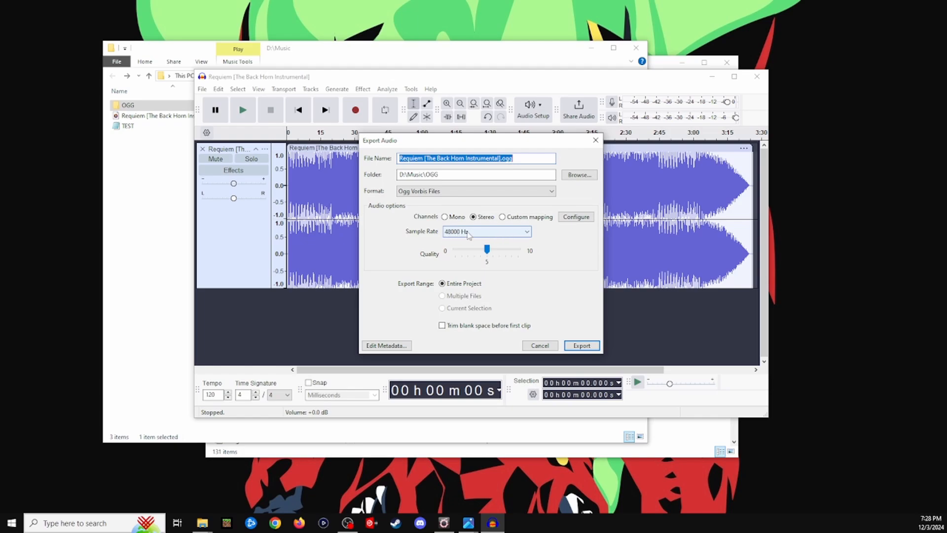
left_click(488, 232)
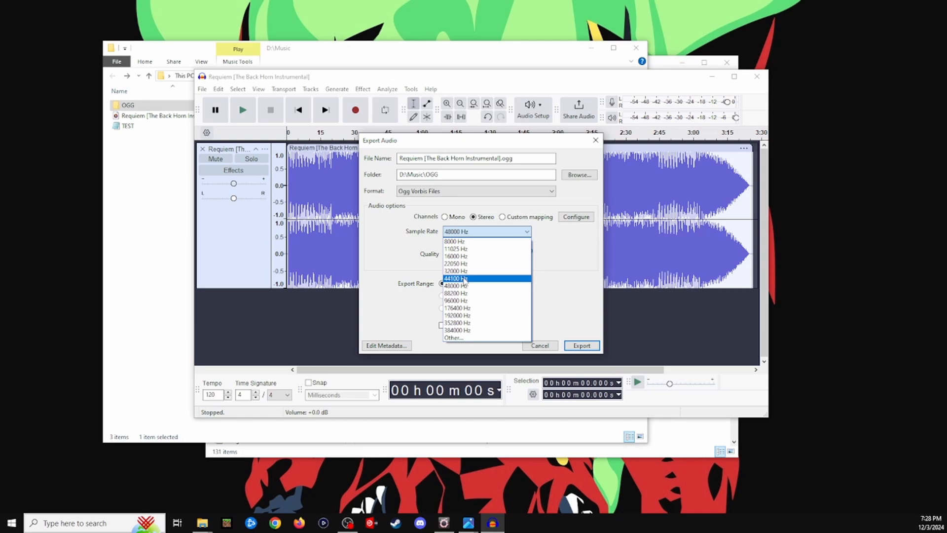
left_click(463, 279)
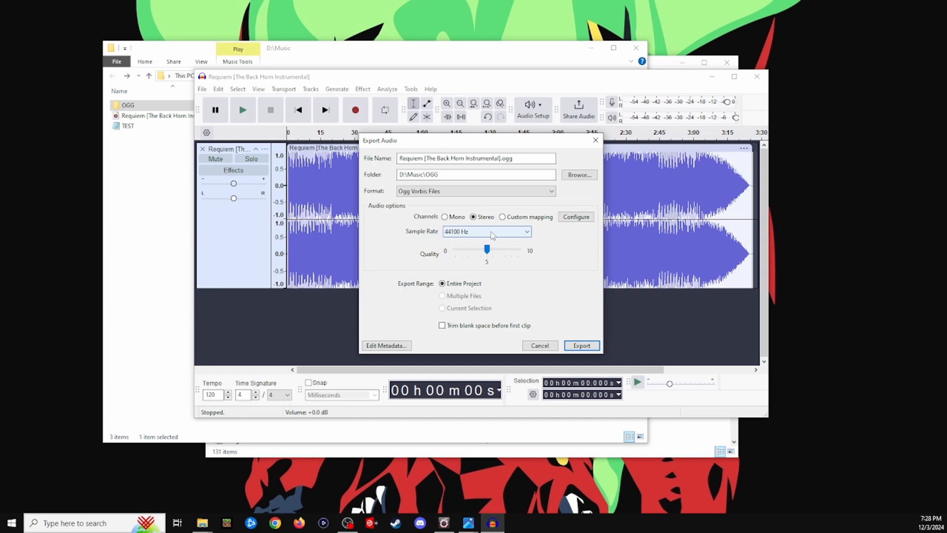
left_click(576, 349)
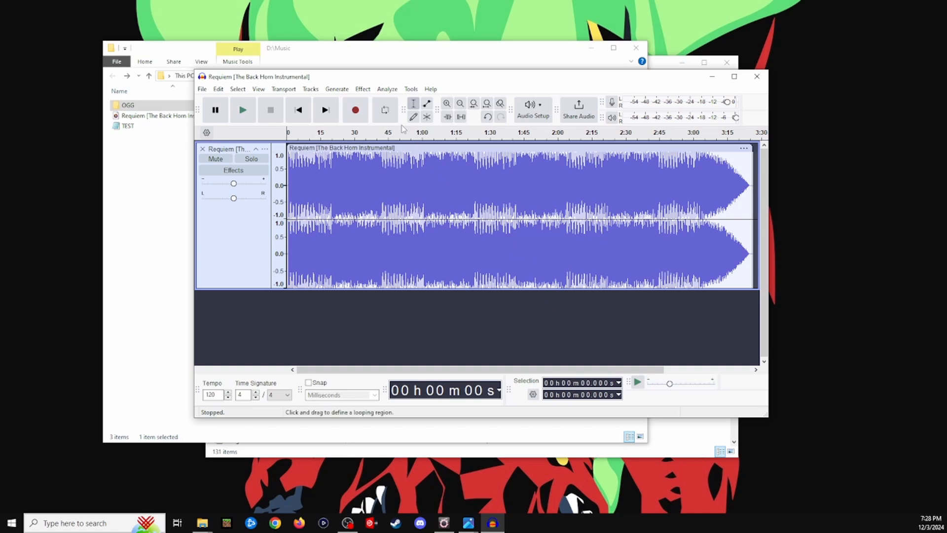
- Return to the D:\Music window and open the OGG folder to examine the exported file
left_click(355, 58)
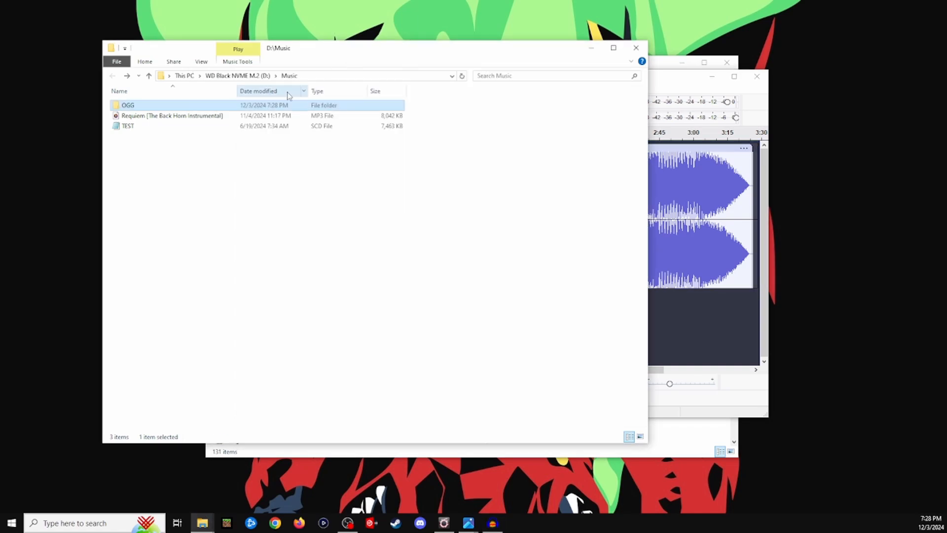
double_click(174, 105)
left_click_drag(181, 89, 271, 91)
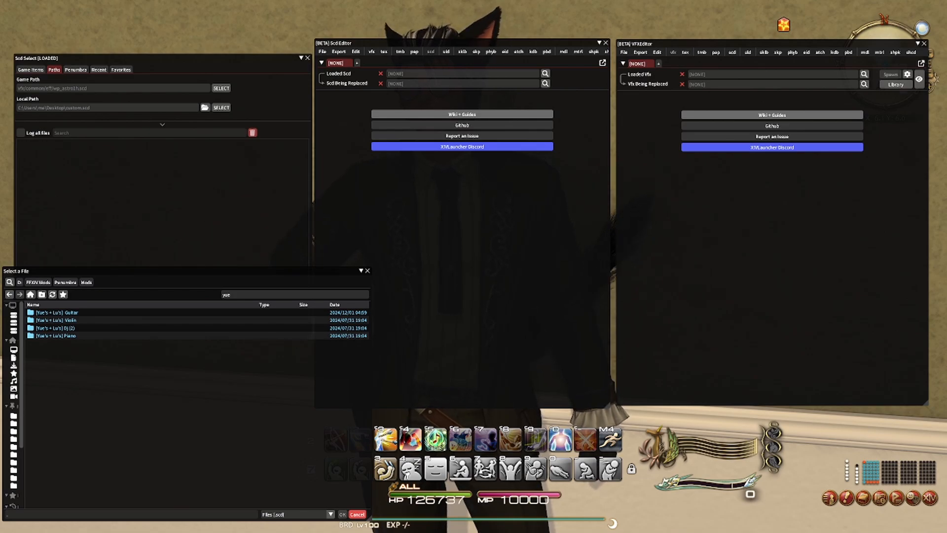
- In the game, close the VFXEditor window and arrange the Scd Editor, Scd Select and file selection windows without overlapping the editor
mouse_move(672, 46)
left_mouse_down()
mouse_move(673, 29)
mouse_move(674, 44)
left_mouse_up()
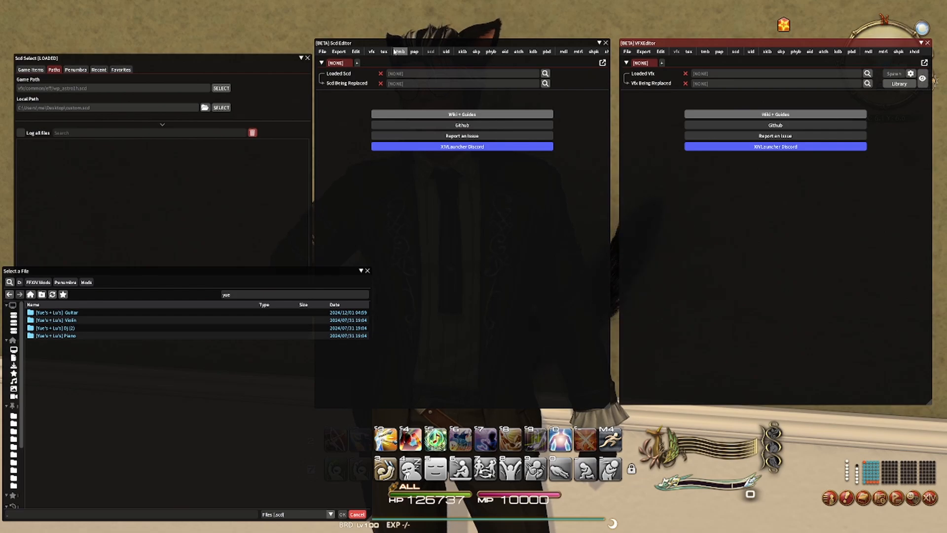
left_click(927, 43)
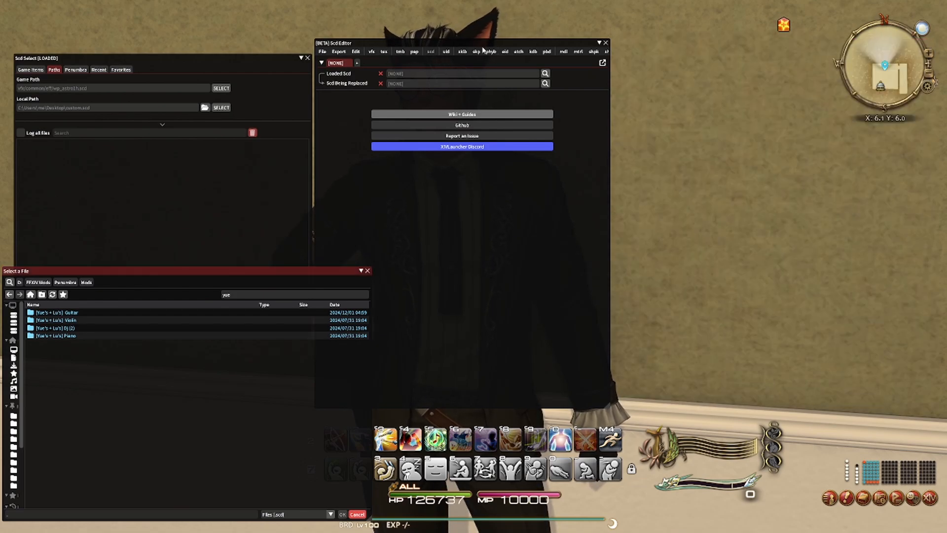
left_click_drag(481, 43, 551, 34)
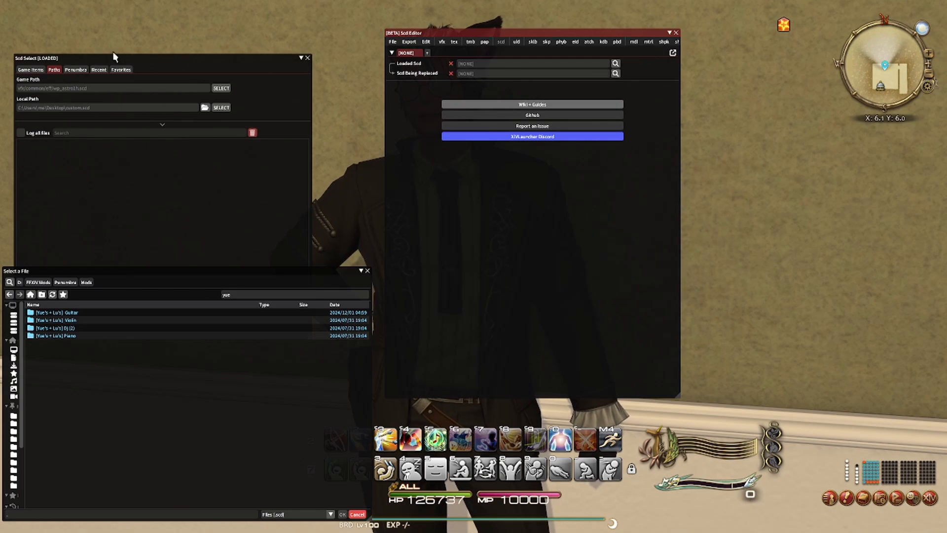
left_click_drag(105, 60, 126, 35)
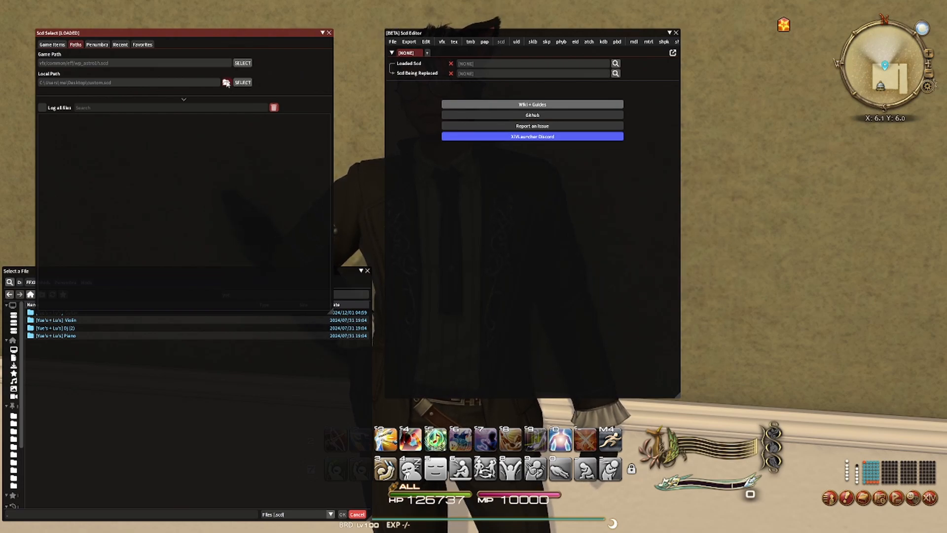
left_click_drag(342, 273, 380, 119)
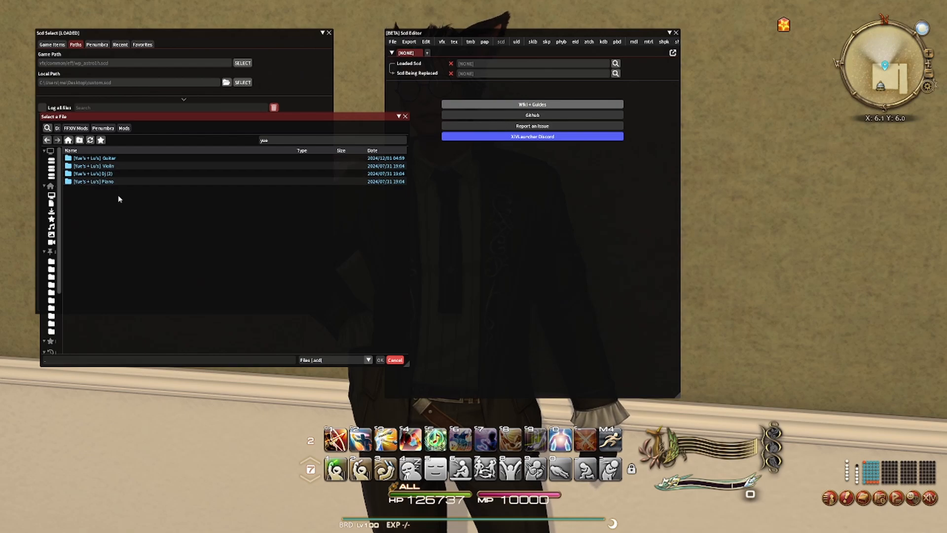
- Load TEST.scd from the Guitar mod's sound folder as the local file in the Scd Editor and close the Scd Select window
double_click(127, 159)
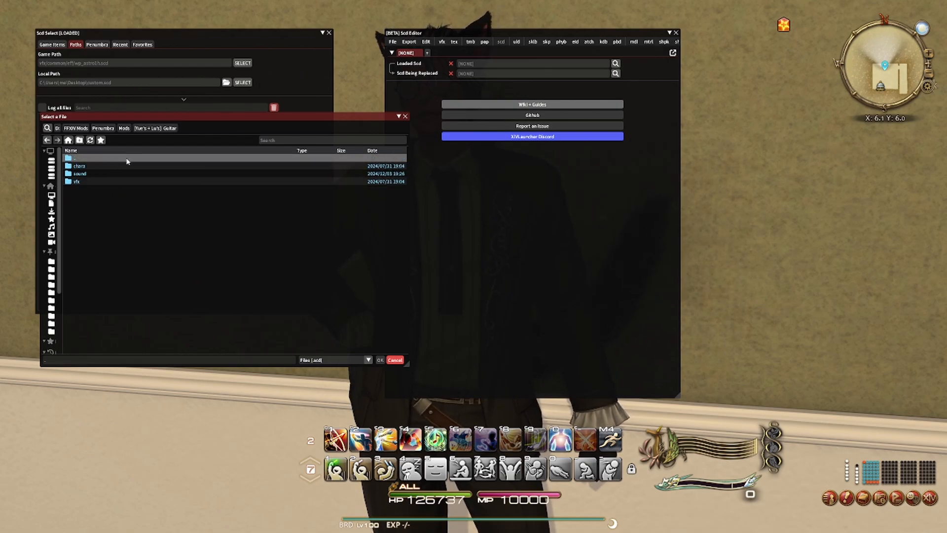
double_click(128, 174)
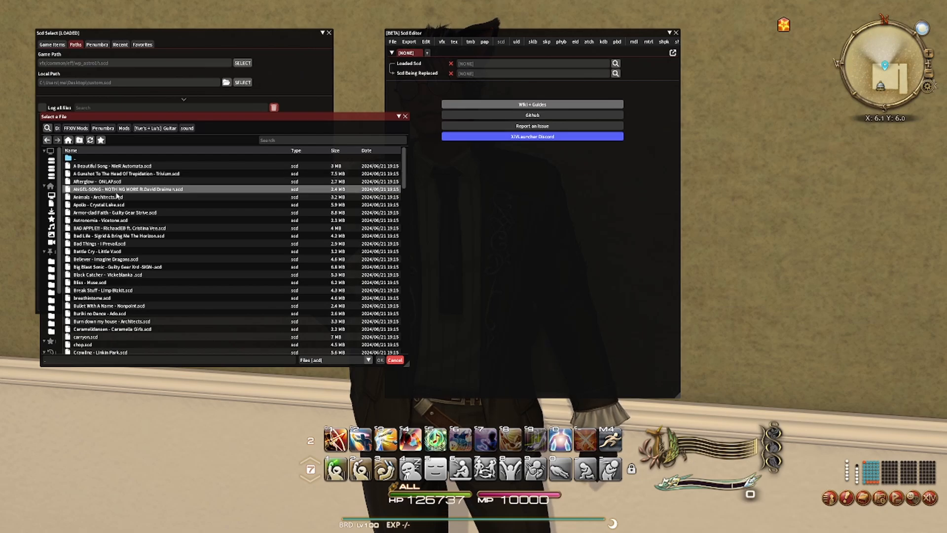
scroll(127, 222, "down", 5)
scroll(127, 223, "down", 10)
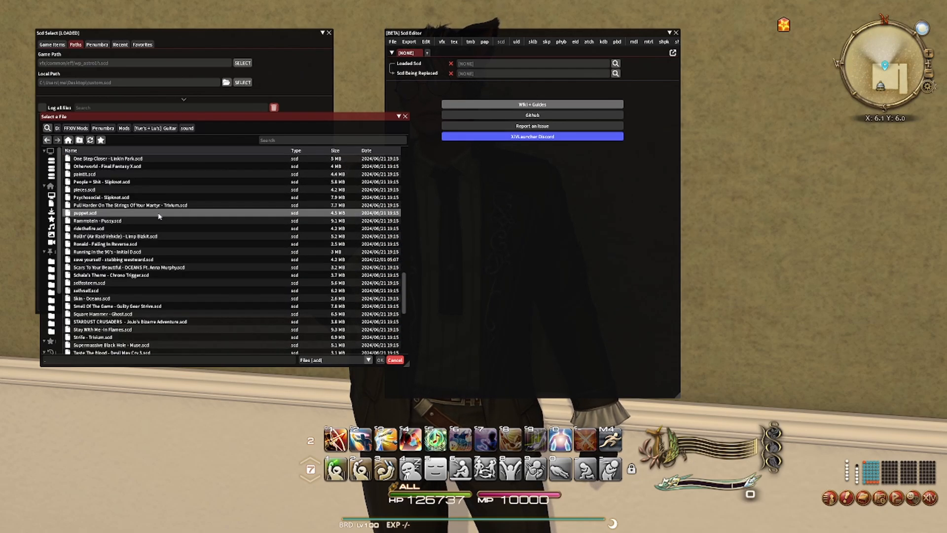
scroll(160, 213, "down", 7)
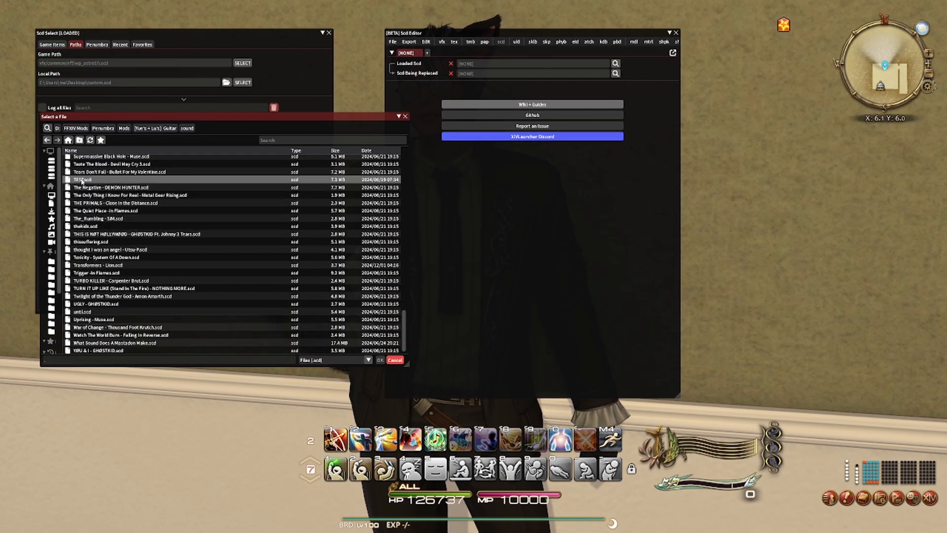
left_click(381, 360)
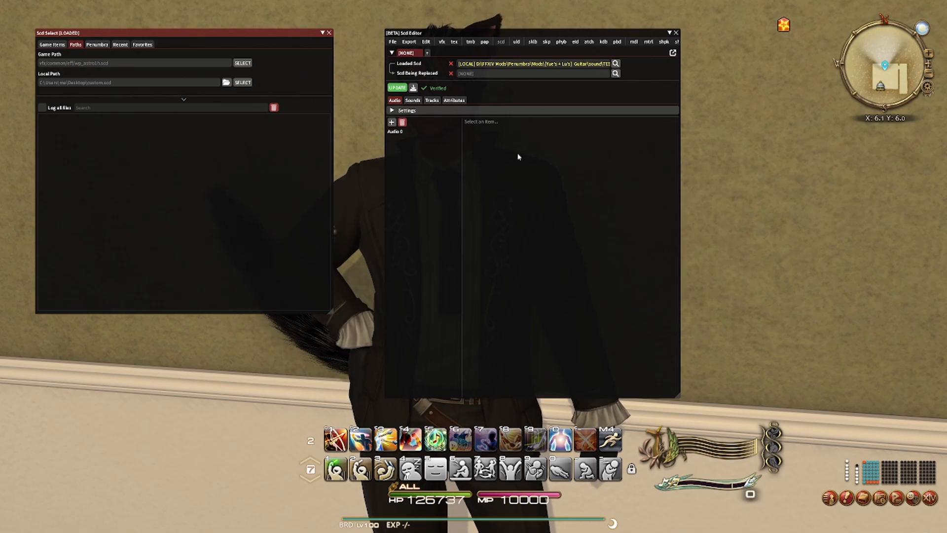
left_click(390, 89)
left_click(328, 33)
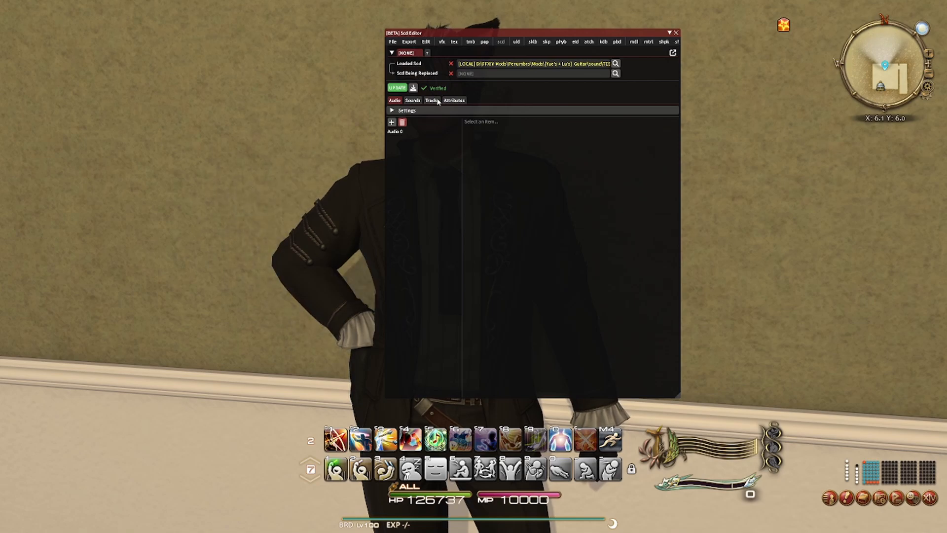
- Open Audio 0 of the loaded TEST.scd and play its music
left_click(407, 133)
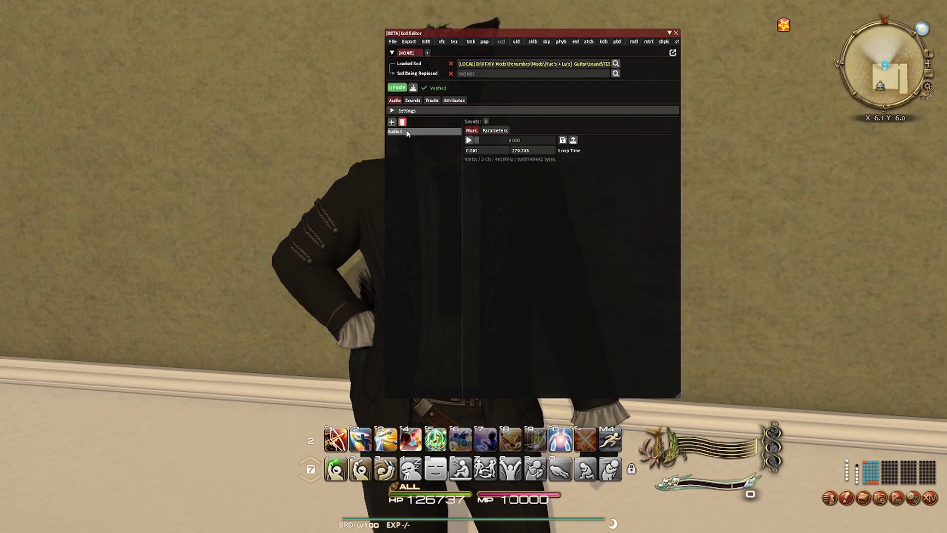
left_click(469, 140)
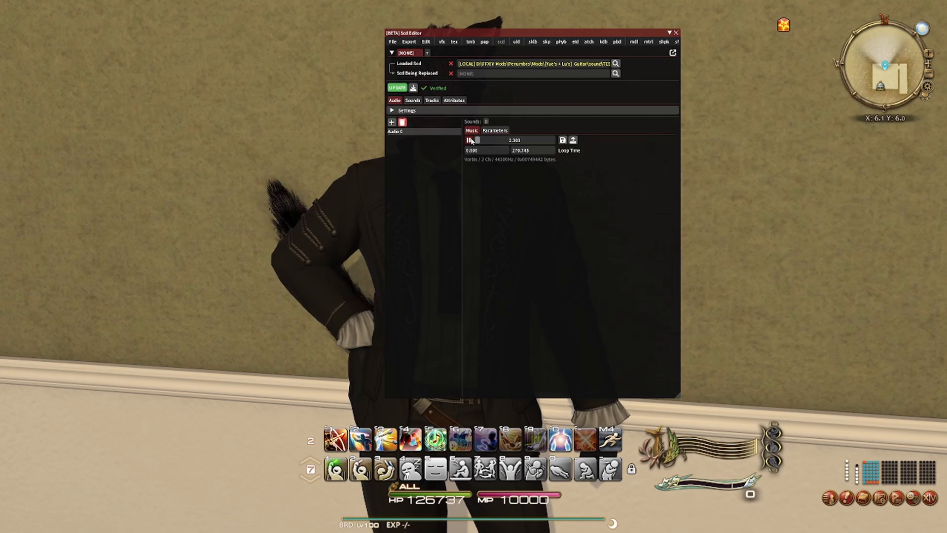
- Pause Audio 0 and replace its sound file with Requiem [The Back Horn Instrumental].ogg from the OGG folder in D:\Music
left_click(469, 140)
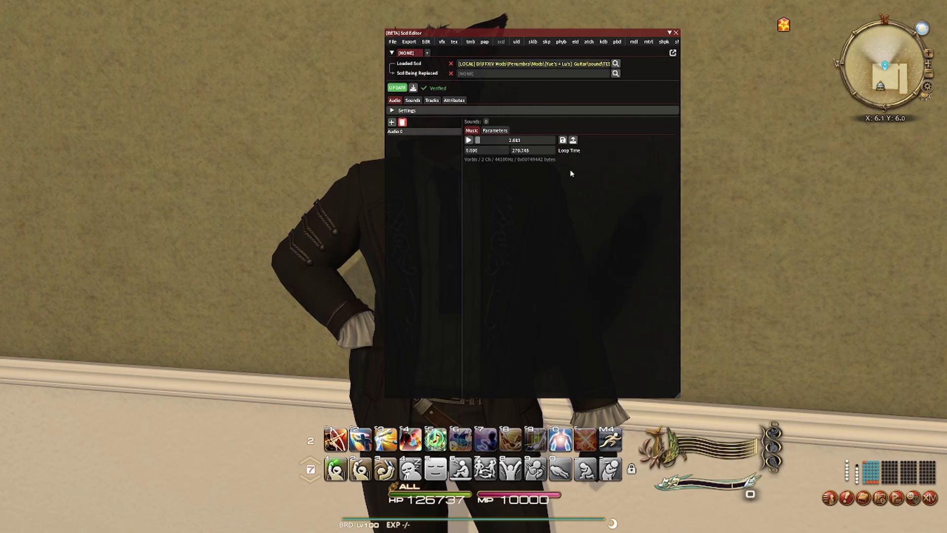
left_click(573, 140)
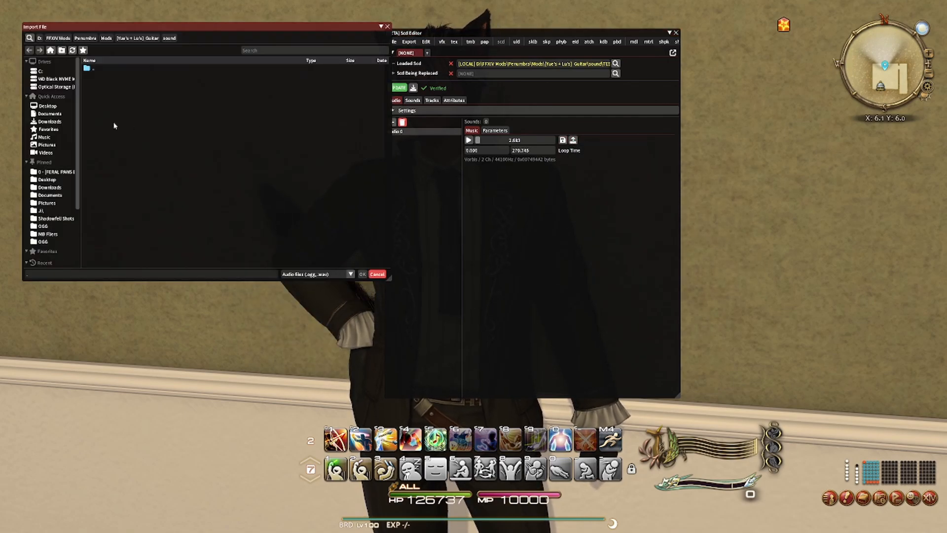
left_click(55, 79)
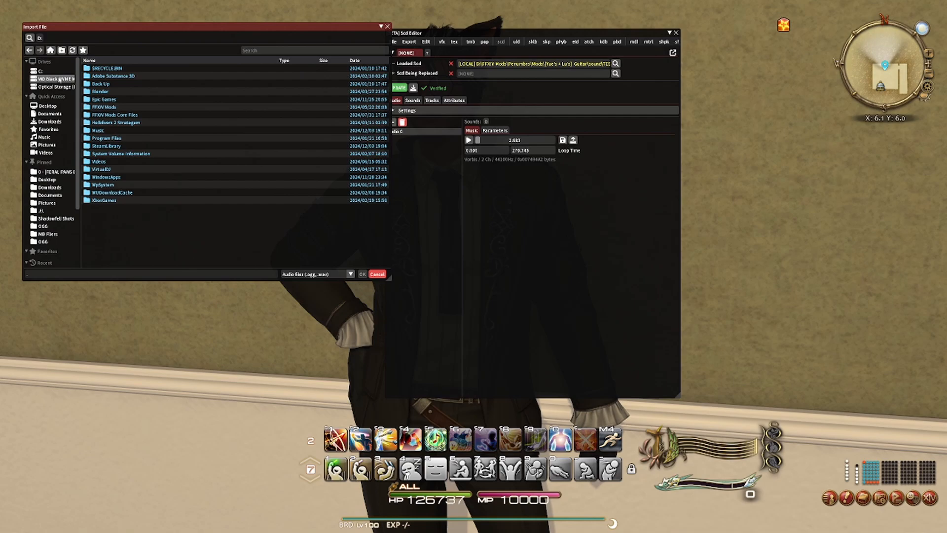
double_click(107, 131)
double_click(106, 76)
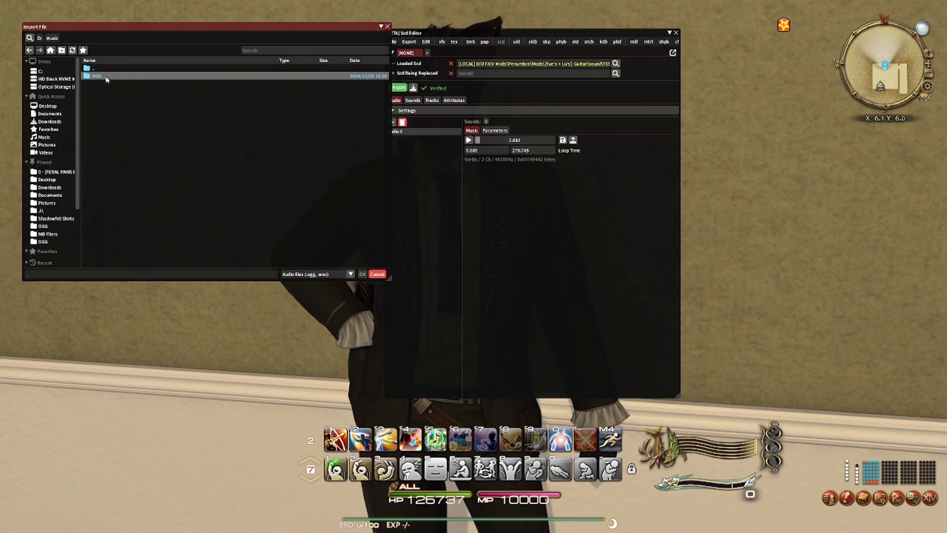
left_click(110, 77)
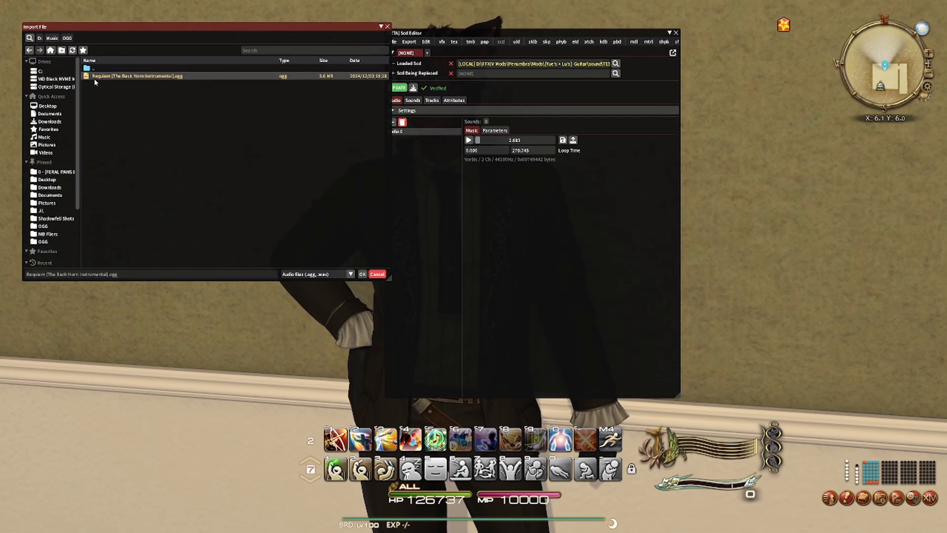
left_click(362, 274)
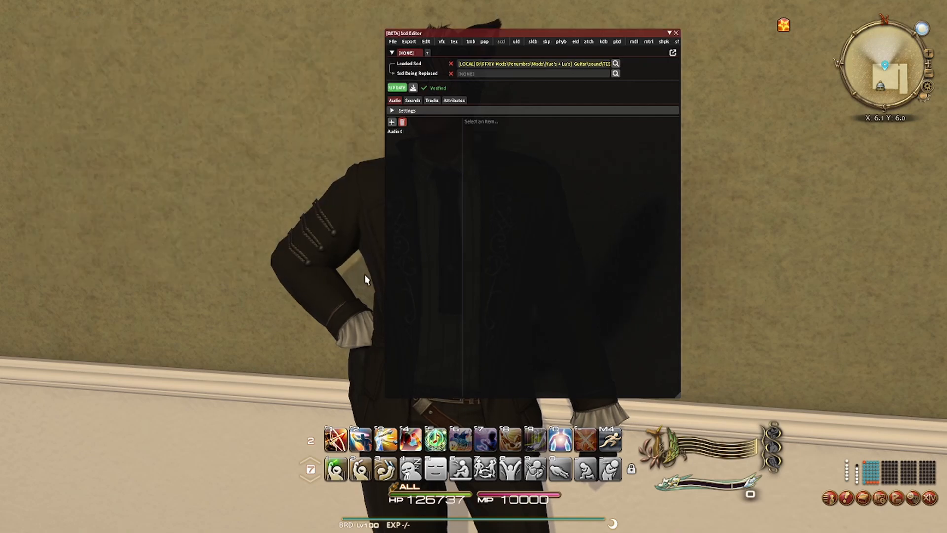
- Reopen Audio 0, play the replaced music, and jump near the end of the song to play it through to its finish
left_click(397, 131)
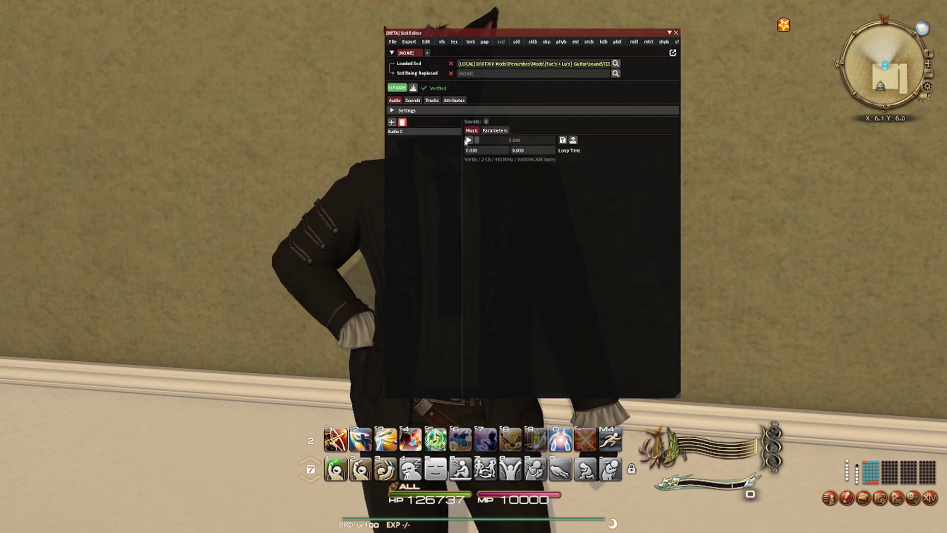
left_click(469, 140)
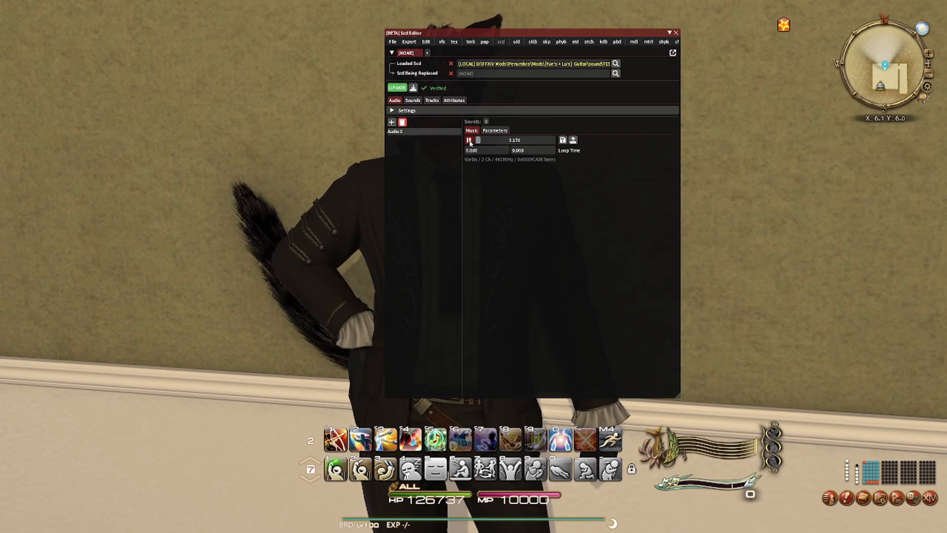
left_click(469, 141)
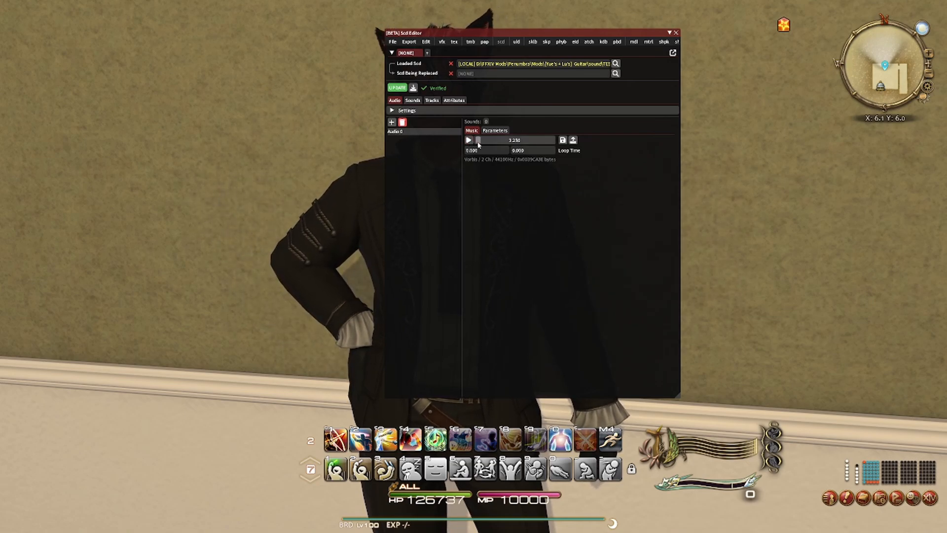
left_click_drag(478, 141, 553, 142)
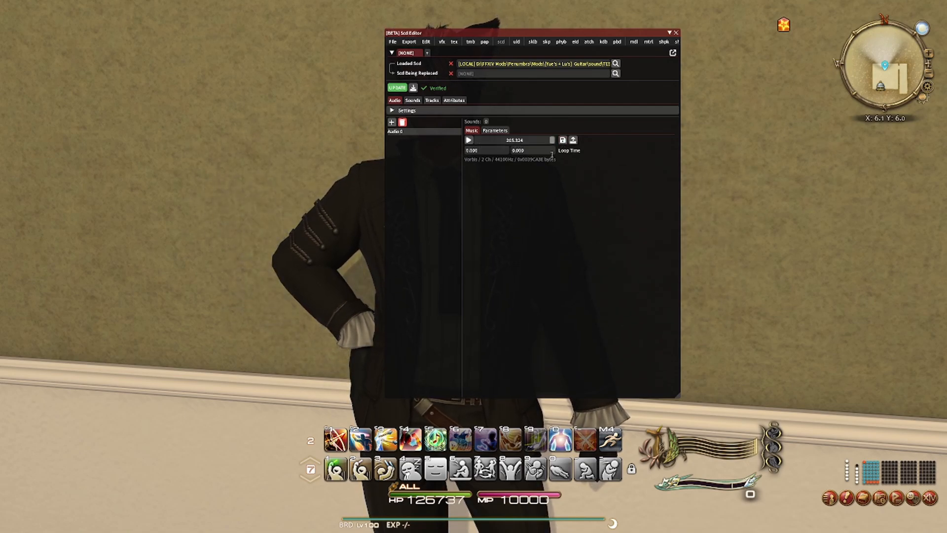
left_click(469, 140)
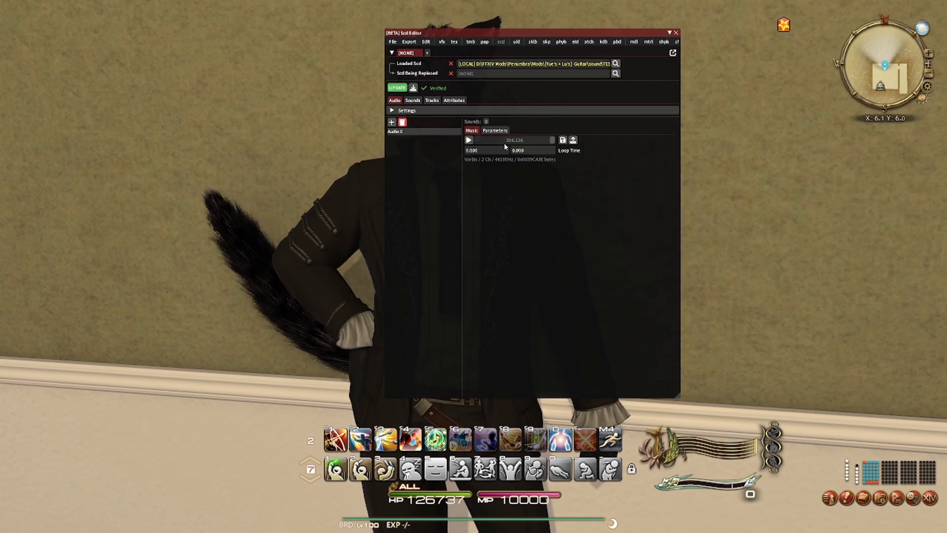
- Set the loop end time of Audio 0 to 206.126 and select the resulting value
double_click(529, 149)
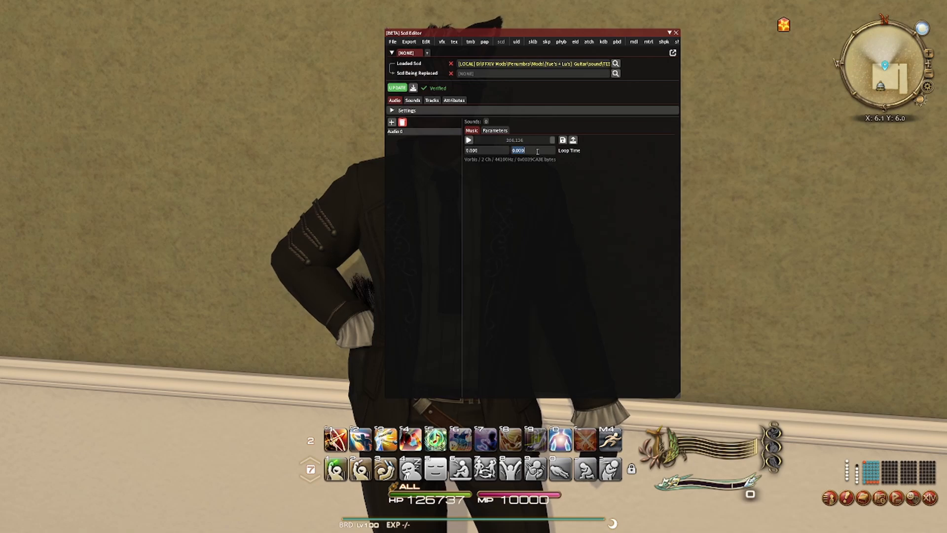
type("206")
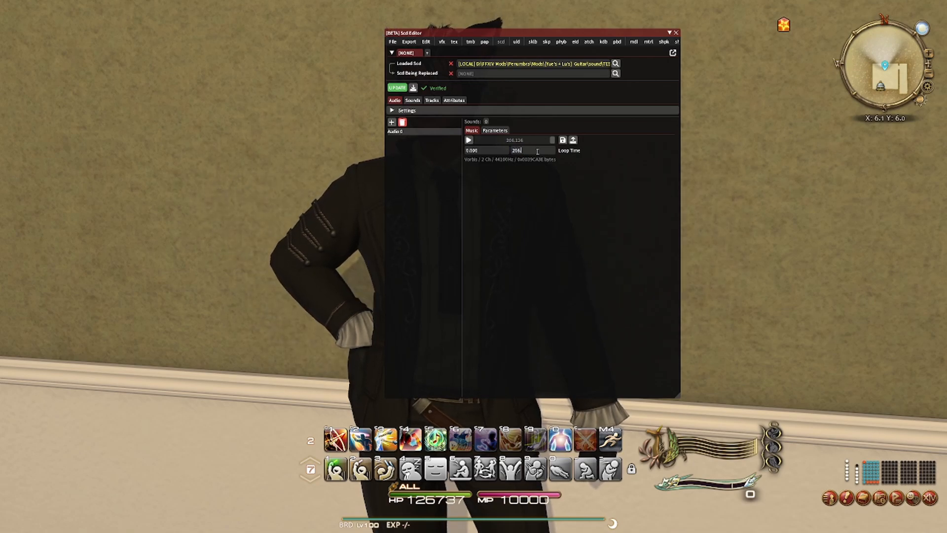
type(".126")
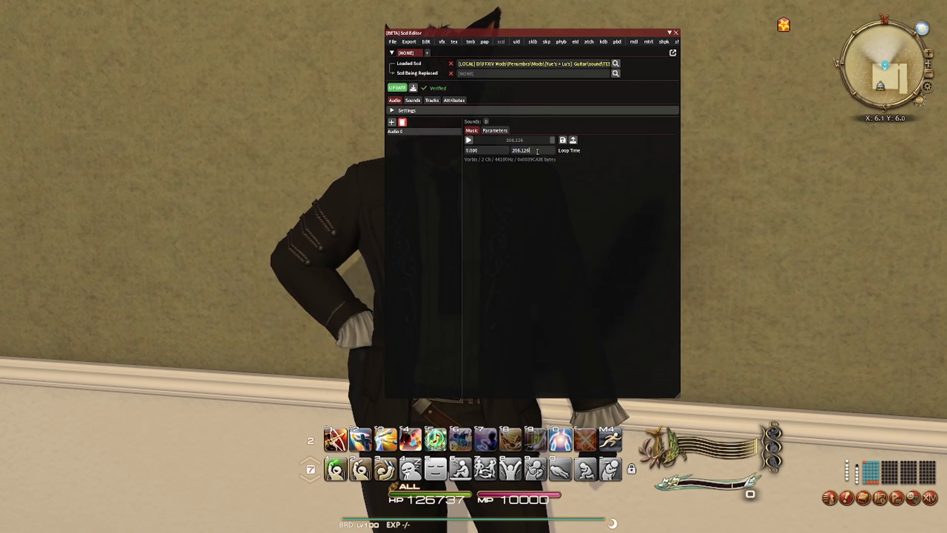
key("Return")
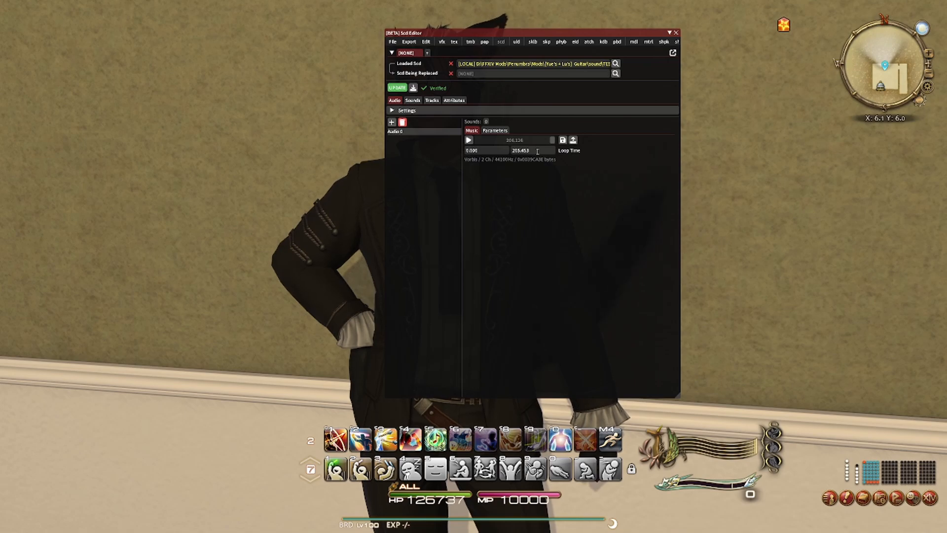
left_click(528, 150)
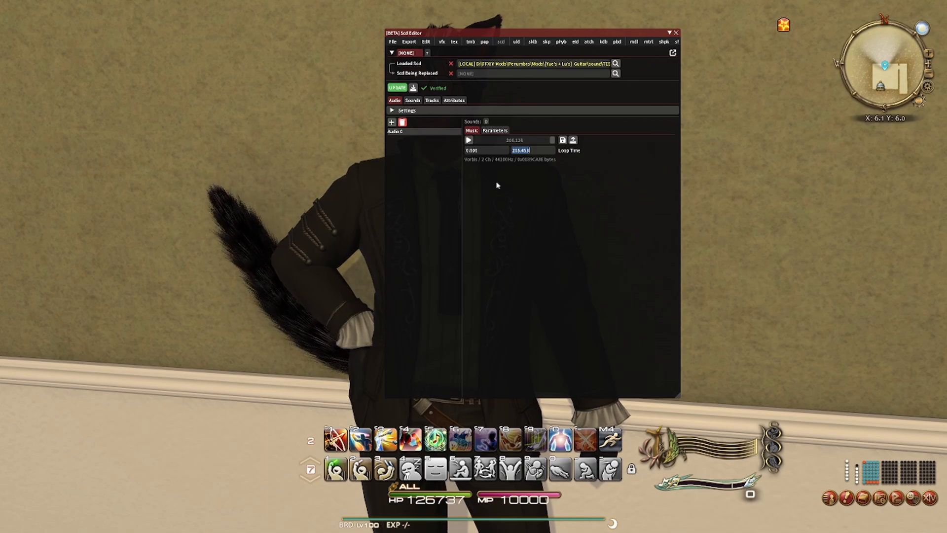
- Open Track 0 and add five new items after its existing End item
left_click(437, 101)
left_click(393, 120)
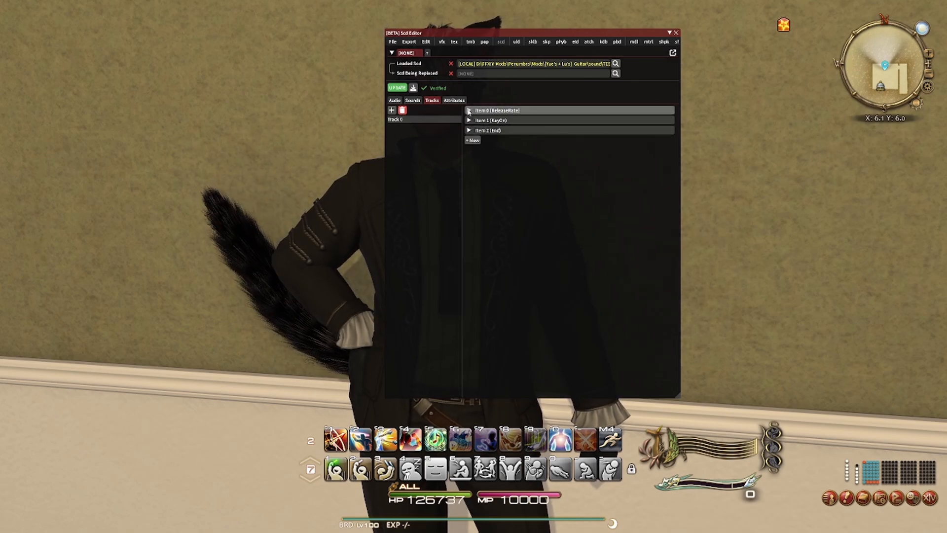
left_click(474, 141)
left_click(475, 150)
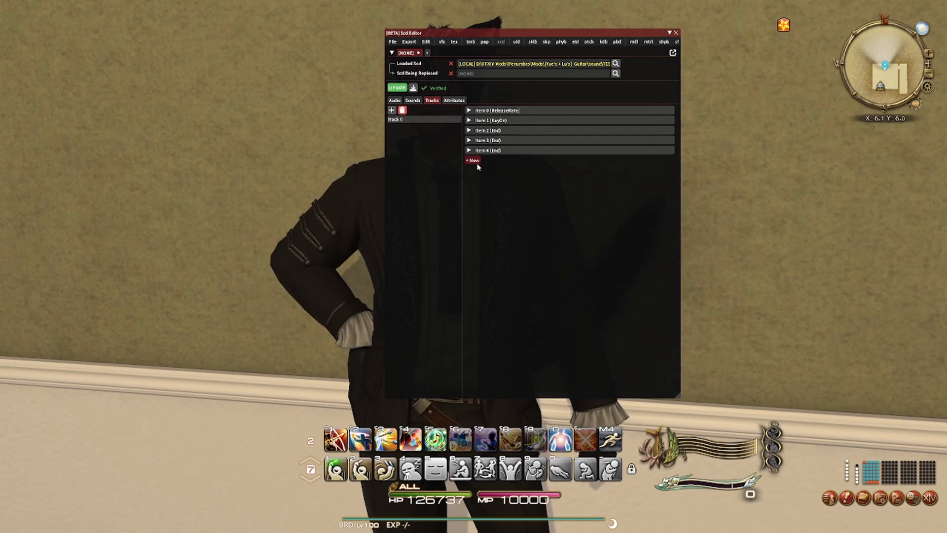
left_click(474, 160)
left_click(475, 170)
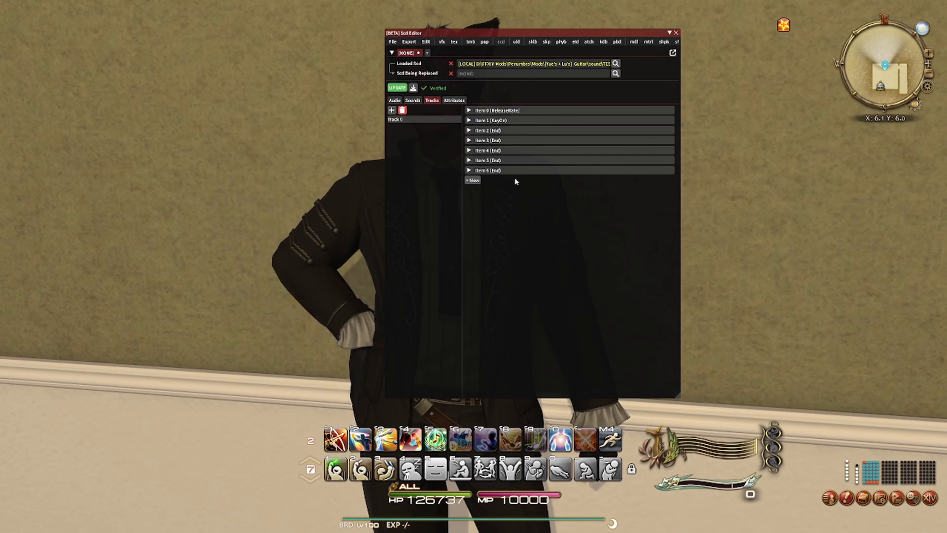
left_click(474, 180)
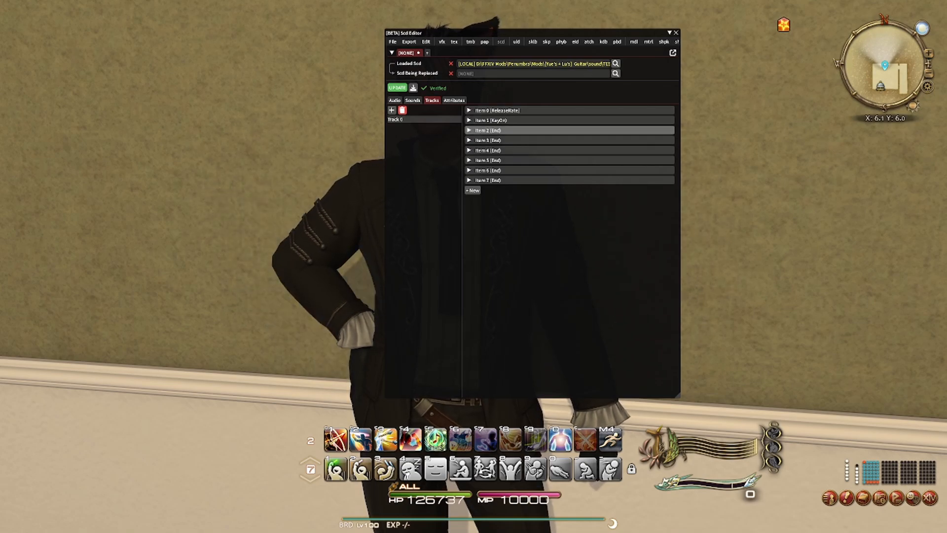
- Change Item 2 of Track 0 to the Volume type with a value of 3.000 and collapse it
left_click(513, 131)
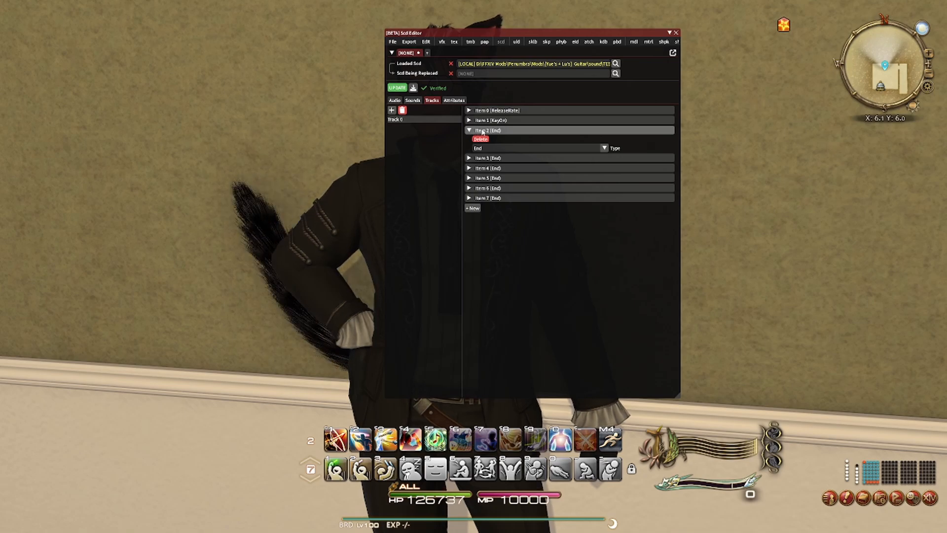
left_click(487, 148)
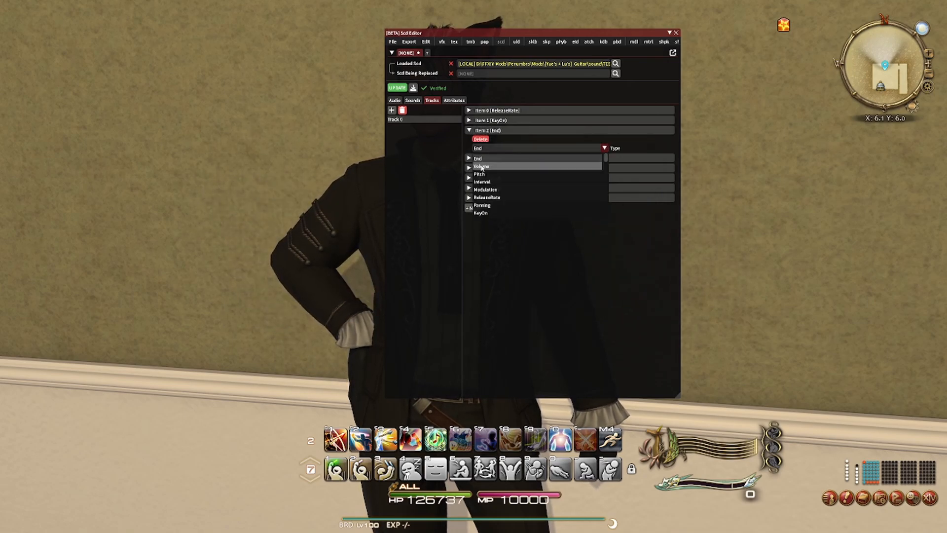
left_click(489, 166)
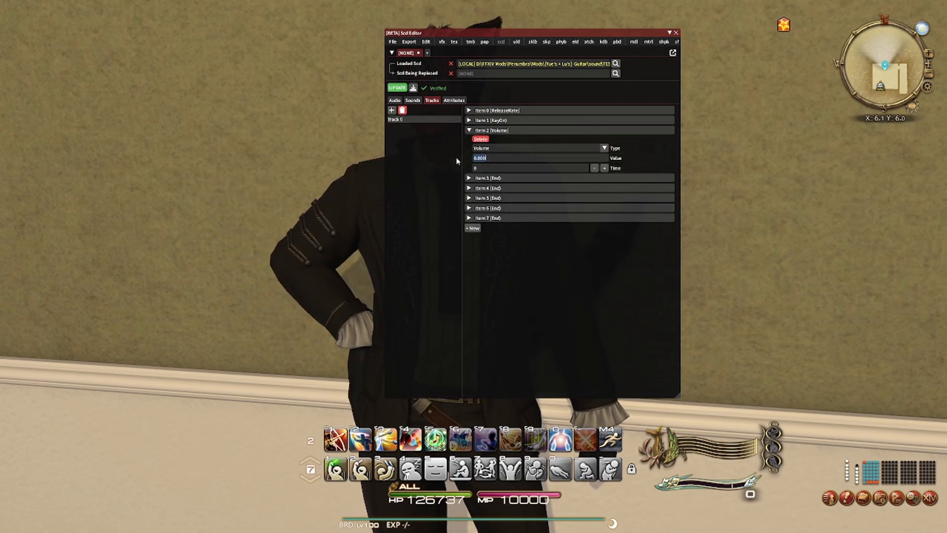
type("2.0")
key("Return")
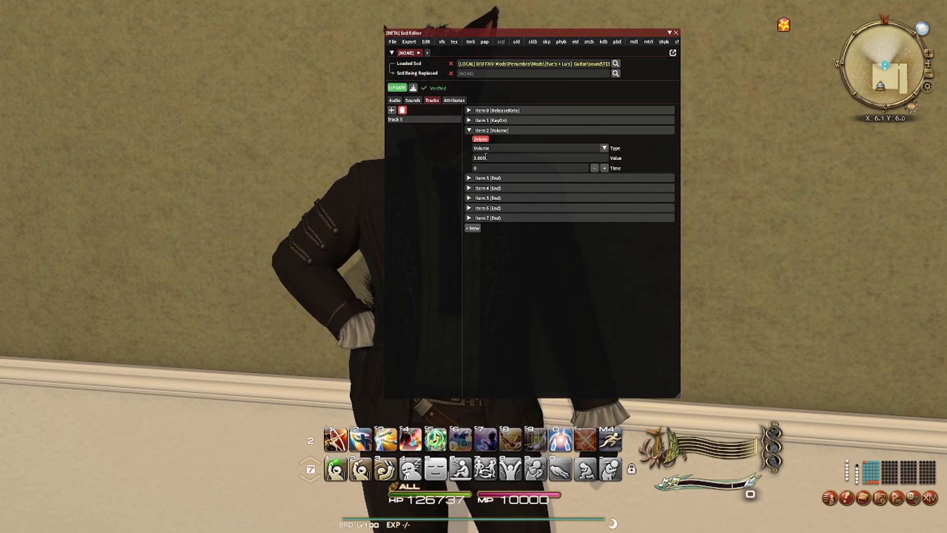
left_click(468, 130)
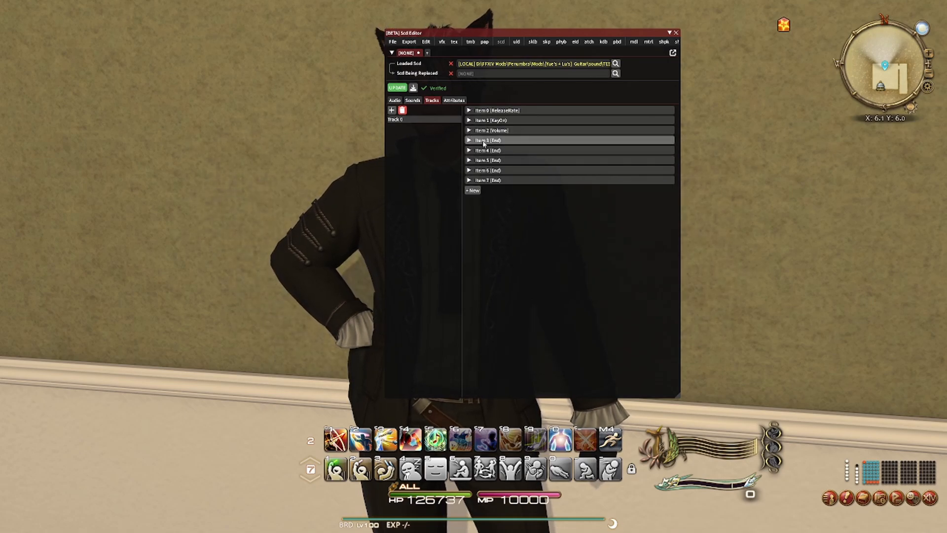
- Change Item 3 of Track 0 to the Interval type and collapse it
left_click(483, 141)
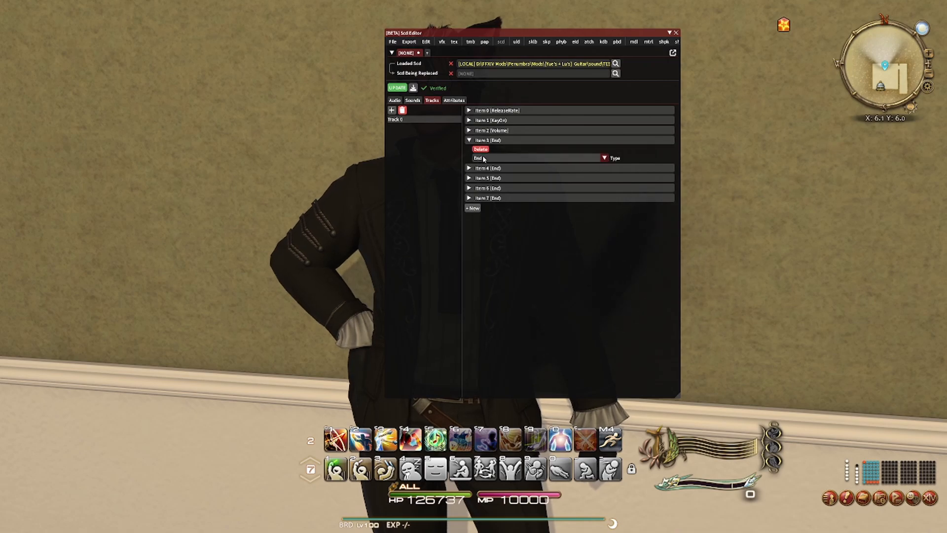
left_click(484, 158)
left_click(481, 193)
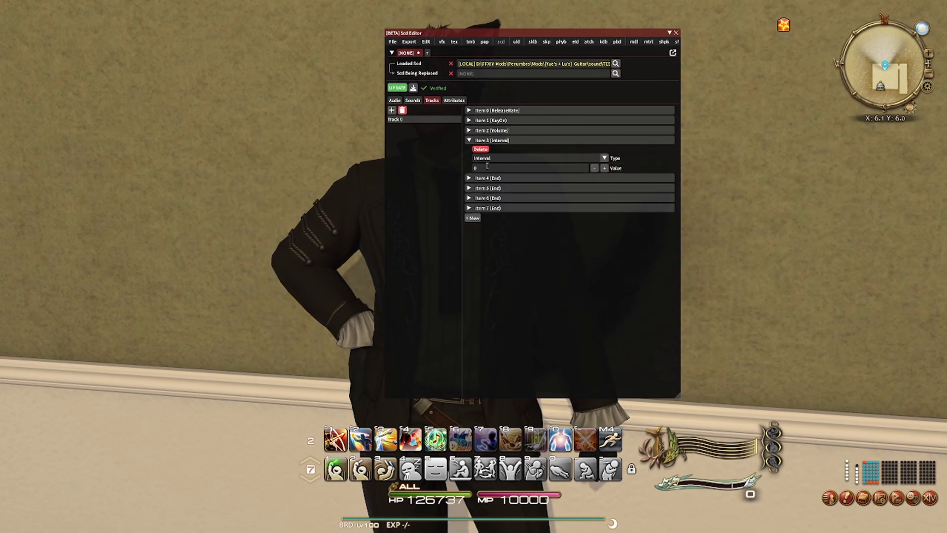
left_click(469, 141)
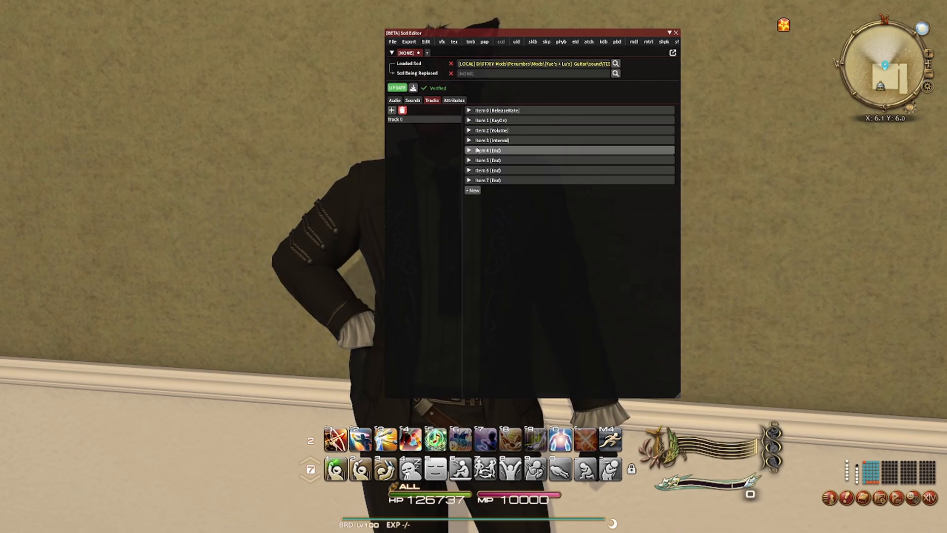
- Change Item 4 of Track 0 to the LoopStart type and collapse it
left_click(483, 151)
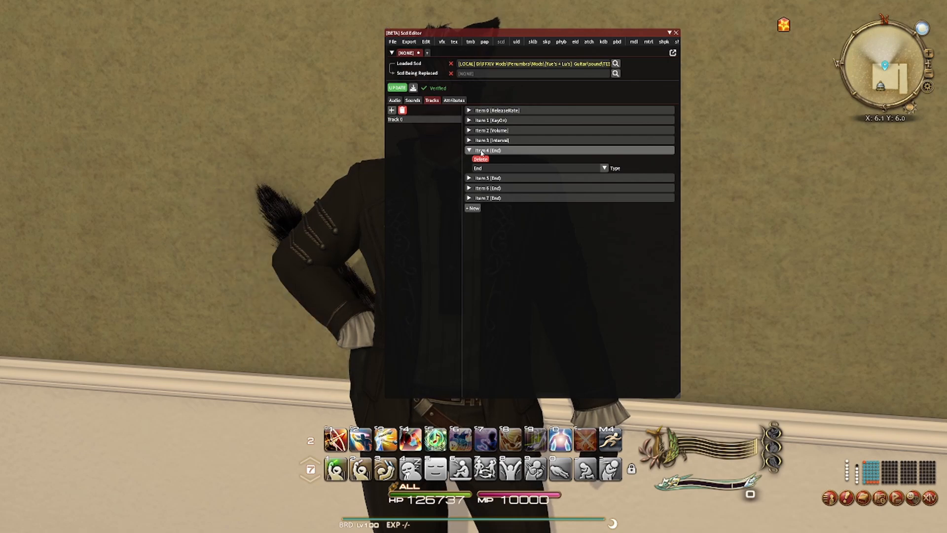
left_click(482, 169)
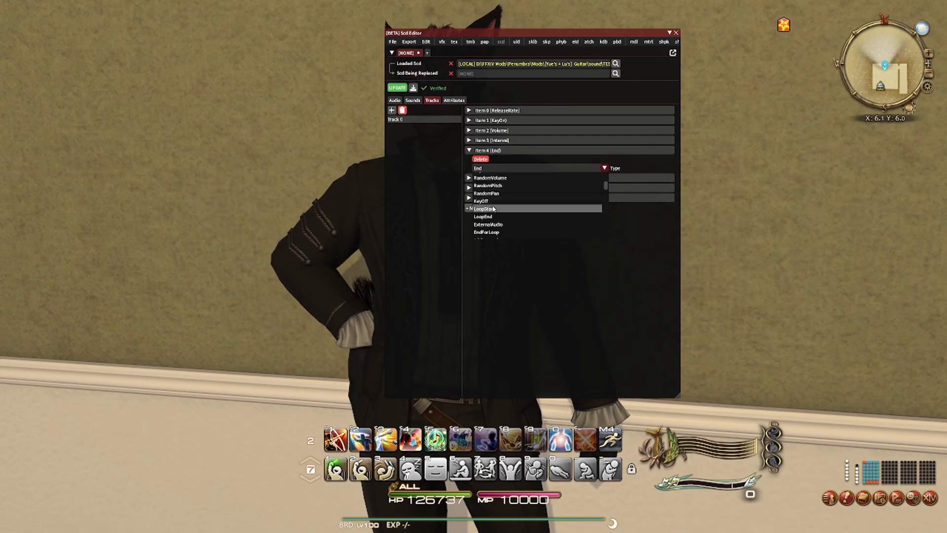
left_click(486, 209)
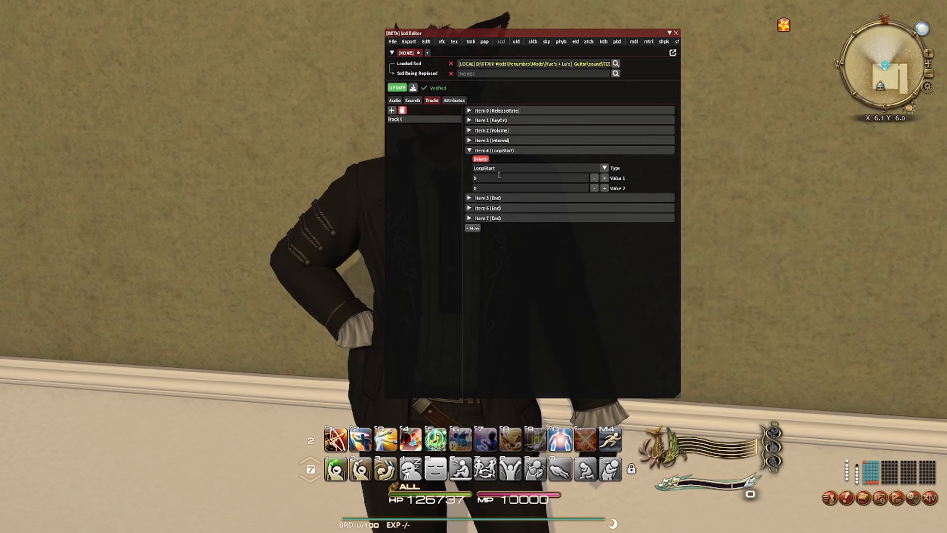
left_click(478, 150)
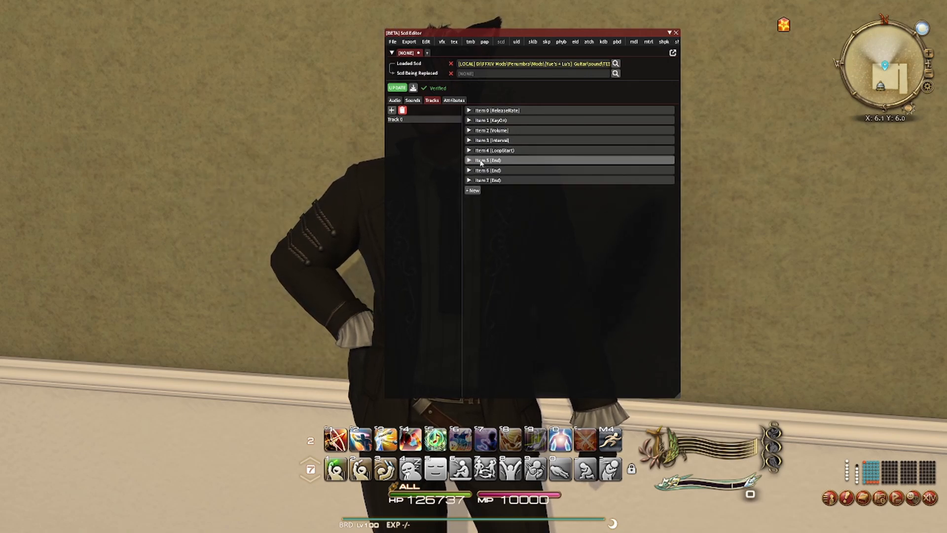
- Change Item 5 of Track 0 to the Interval type with a value of 203453
left_click(481, 160)
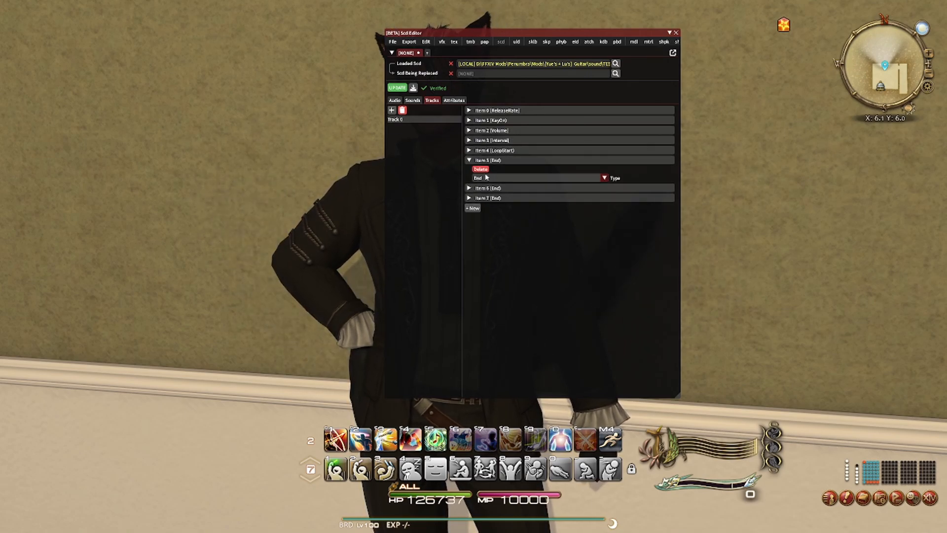
left_click(488, 178)
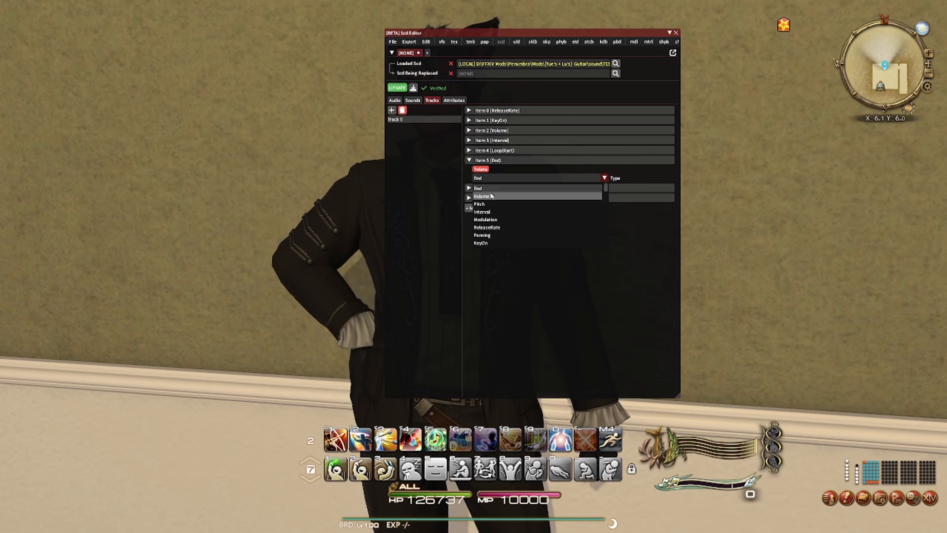
left_click(488, 212)
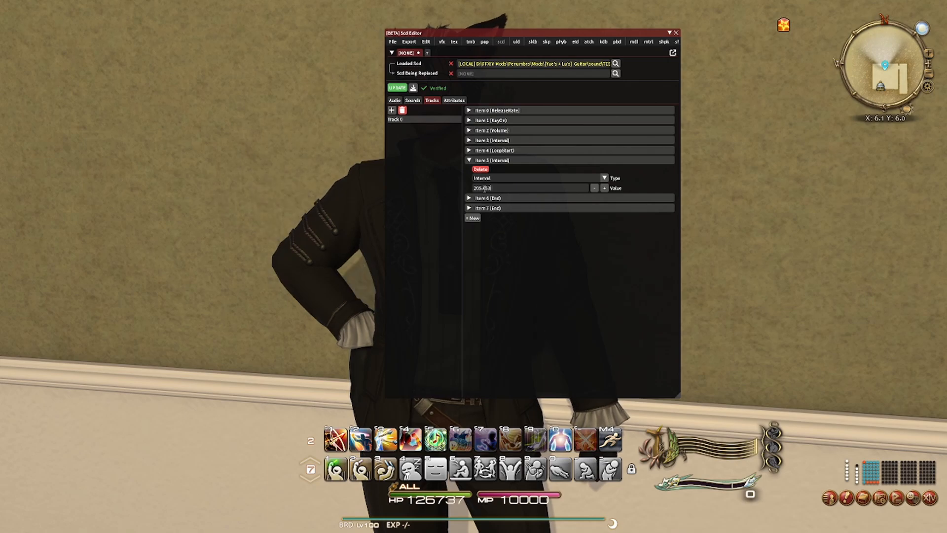
left_click(484, 189)
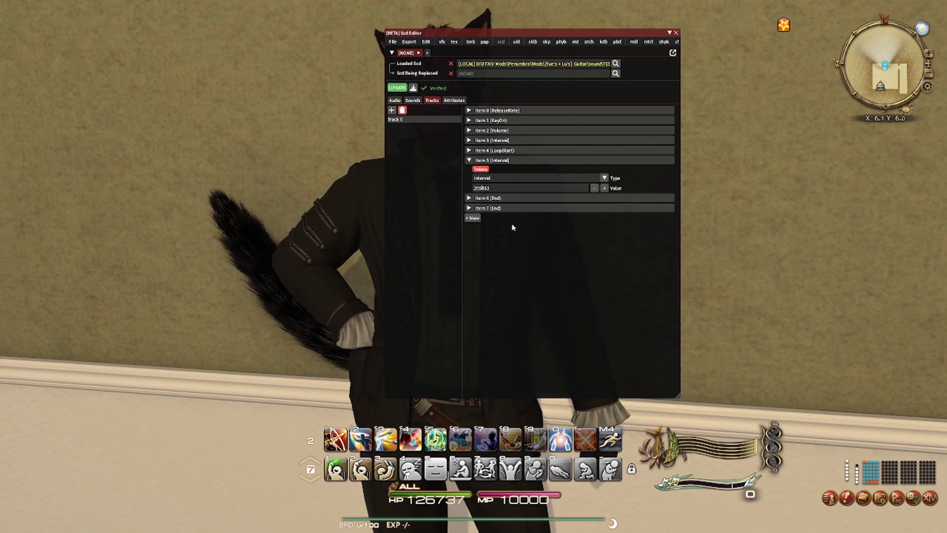
- Change Item 6 of Track 0 to the LoopEnd type and update the SCD
left_click(468, 199)
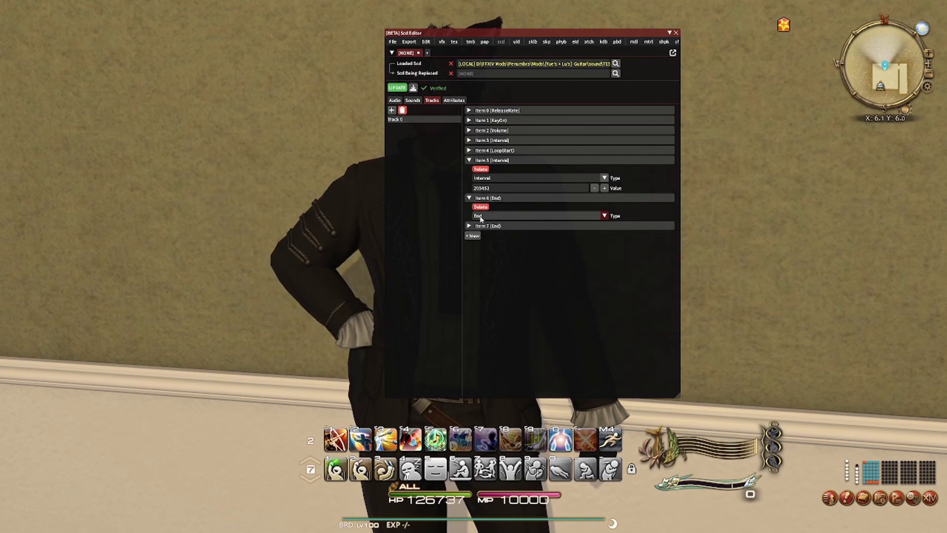
left_click(478, 215)
scroll(491, 251, "down", 3)
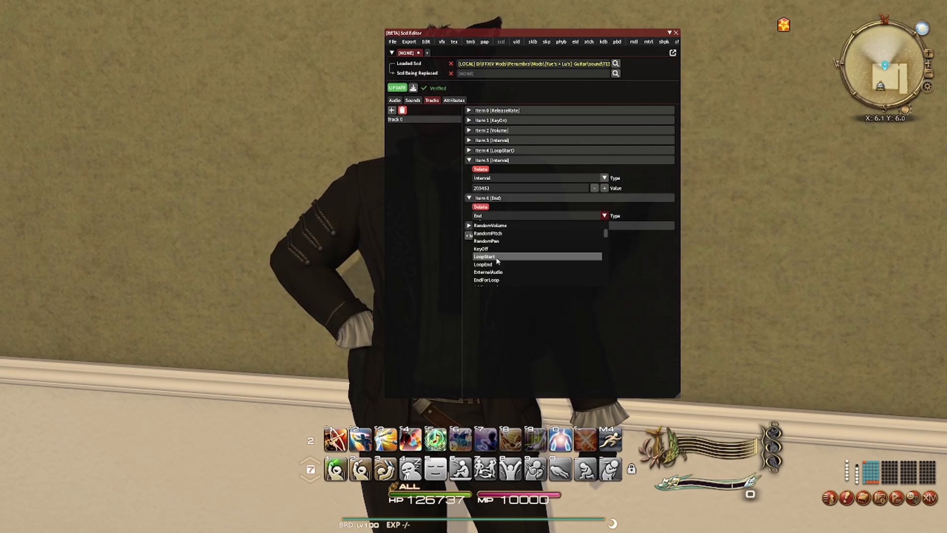
left_click(491, 265)
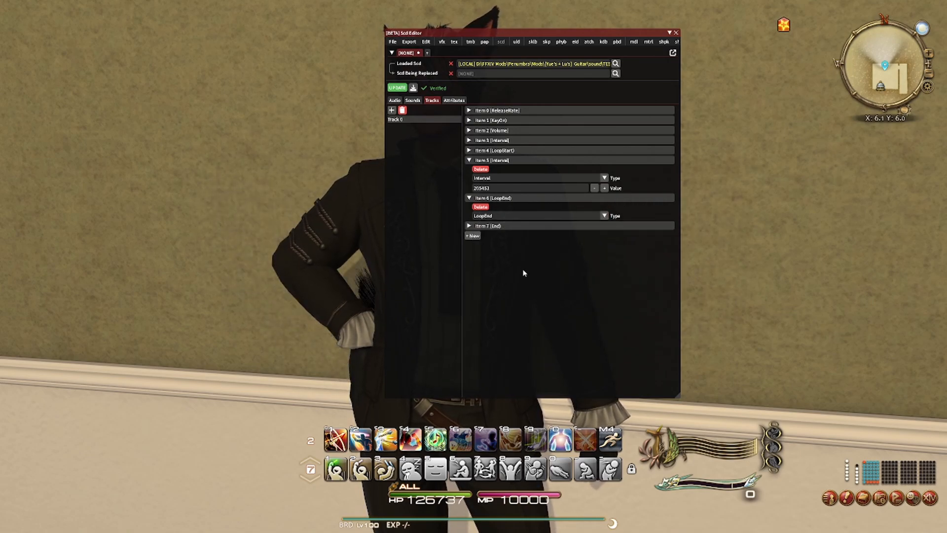
left_click(402, 89)
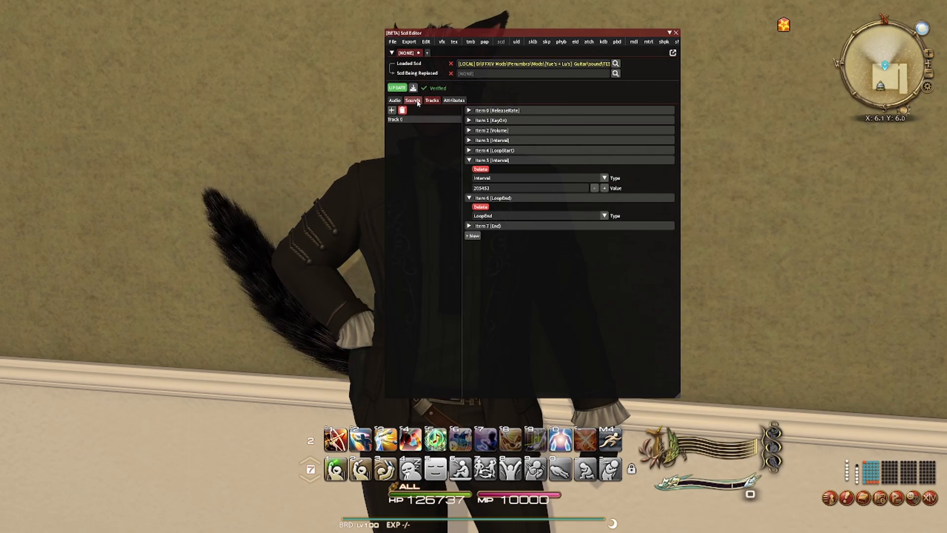
- Review Sound 0's entries, parameters and bus ducking settings
left_click(413, 100)
left_click(396, 121)
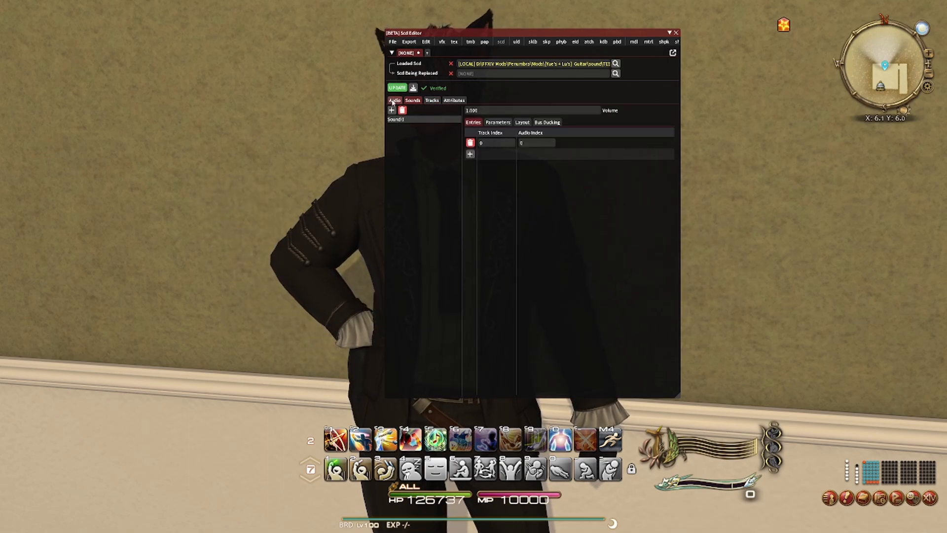
left_click(497, 122)
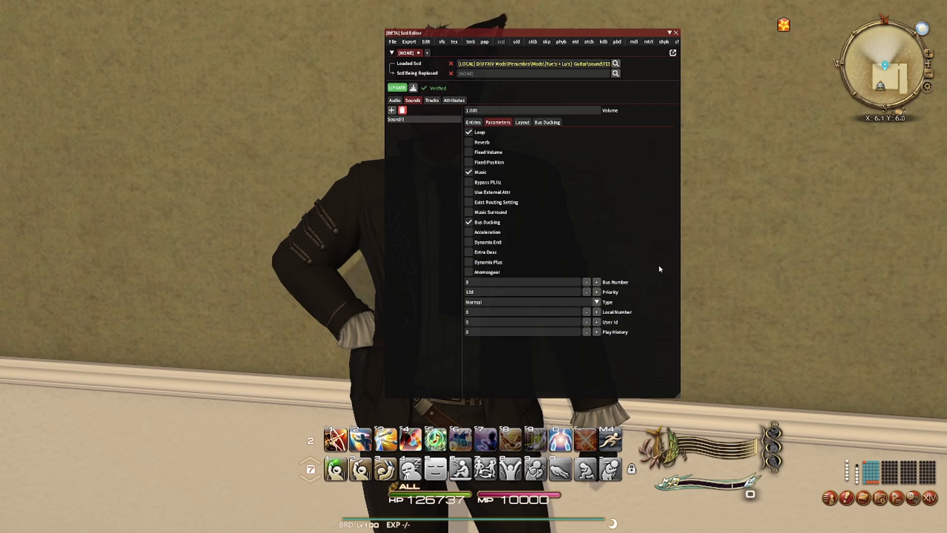
left_click(930, 498)
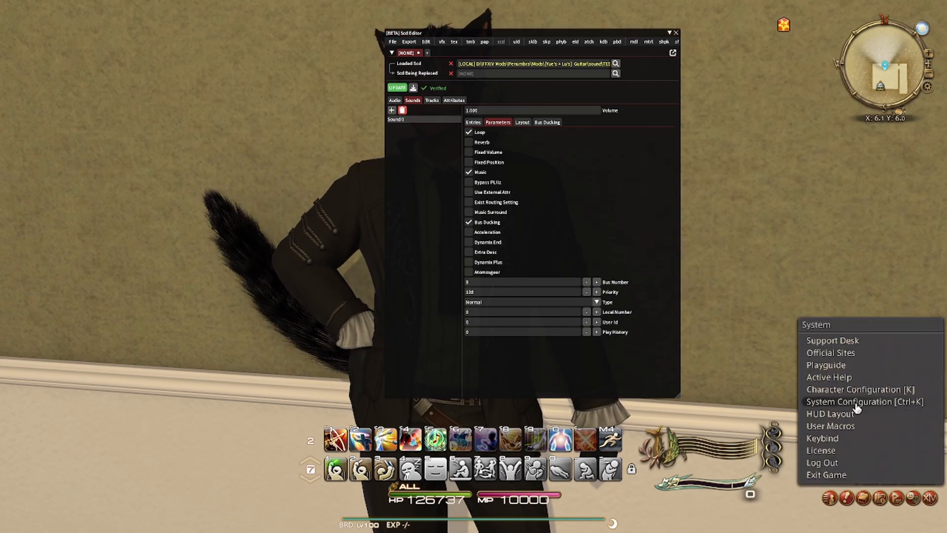
left_click(655, 279)
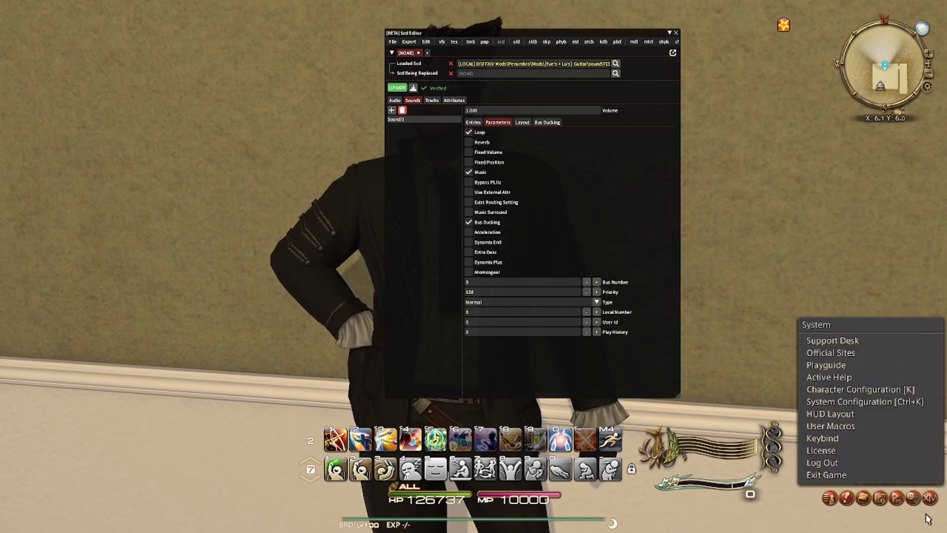
left_click(930, 498)
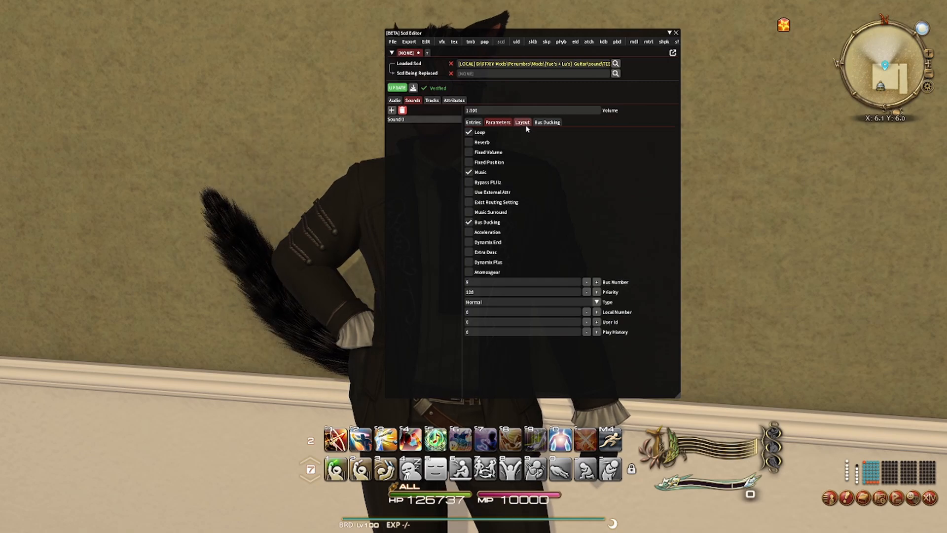
left_click(545, 122)
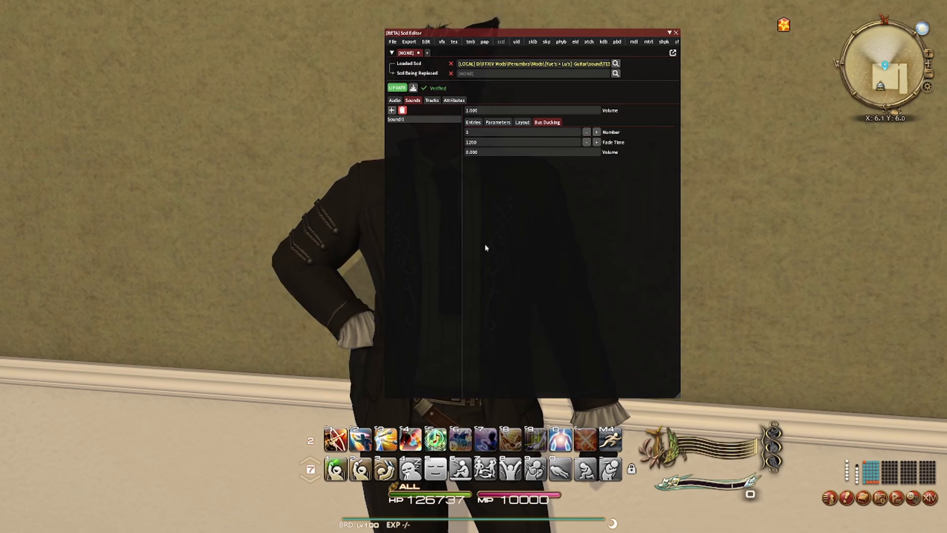
- Start exporting the SCD as a raw file and browse to the sound folder of the [Yue's + Lu's] Guitar mod on drive D
left_click(399, 102)
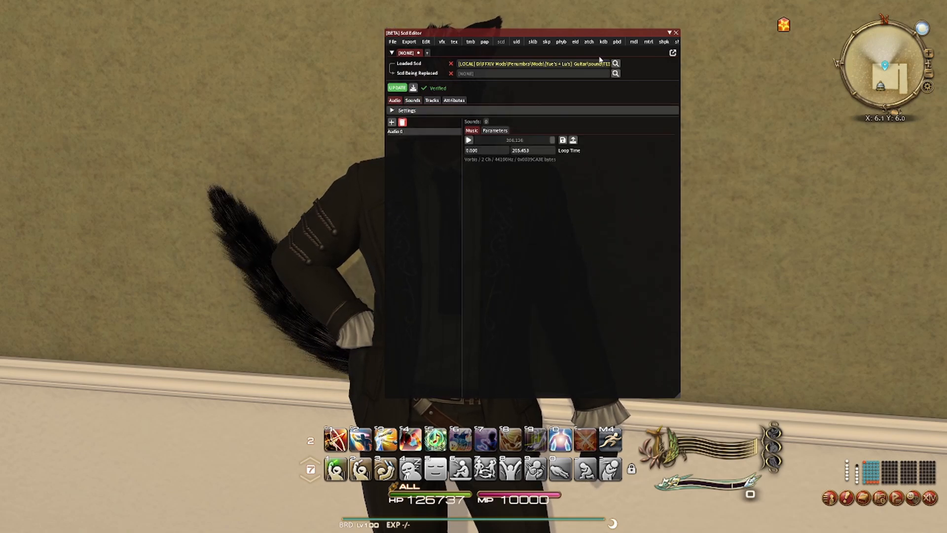
left_click(413, 89)
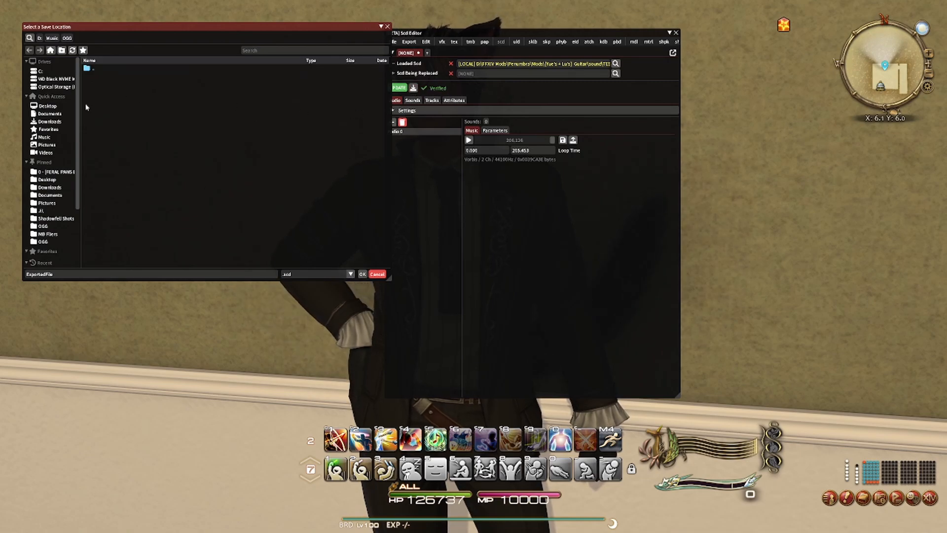
left_click(61, 78)
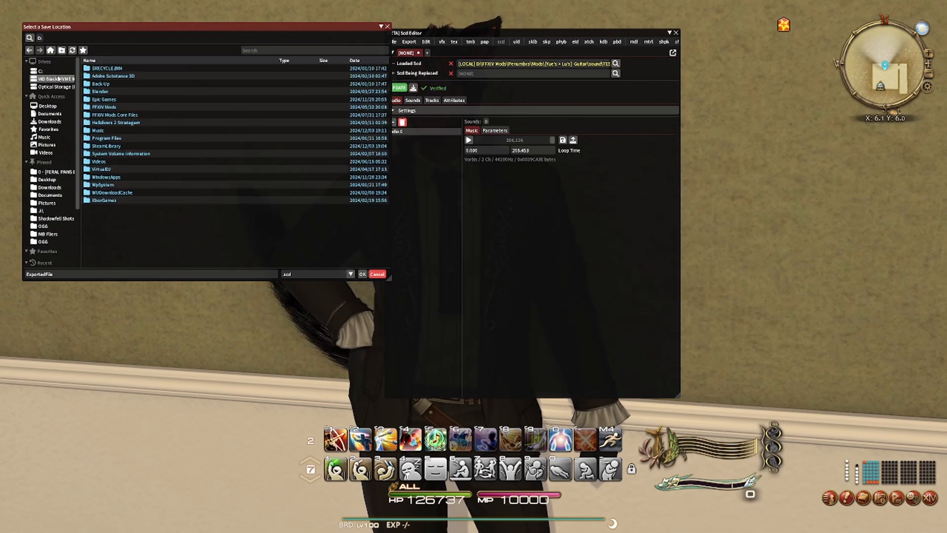
double_click(107, 107)
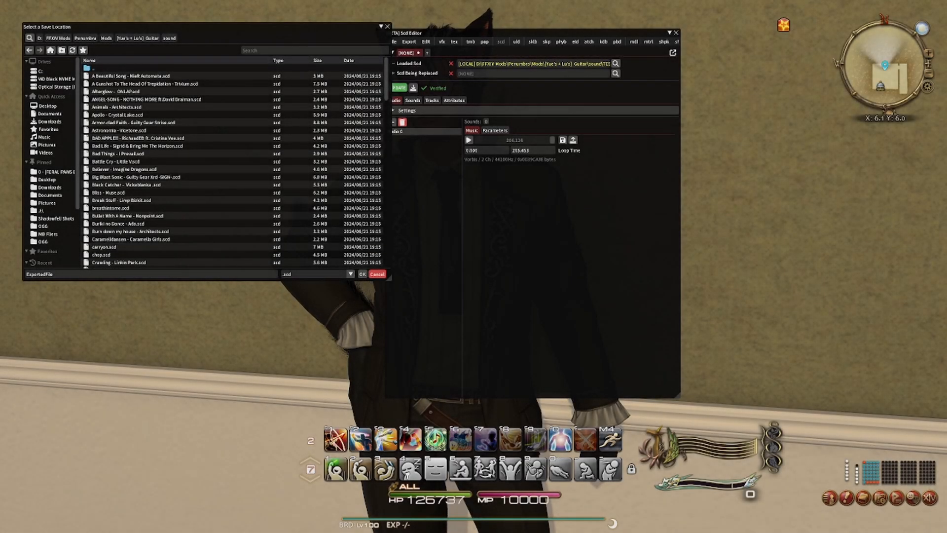
- Name the exported SCD file "Requiem - The Back Horn" and save it in the sound folder
left_click(60, 276)
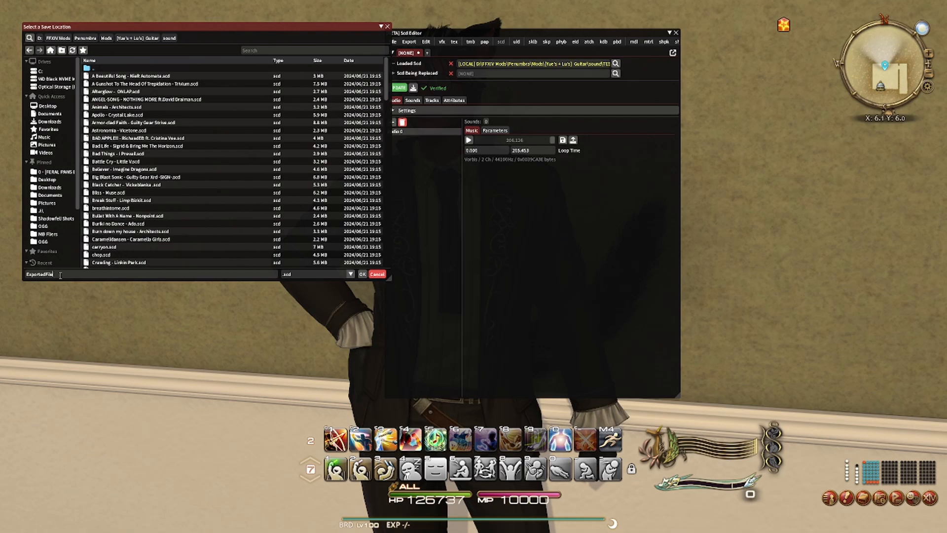
double_click(60, 275)
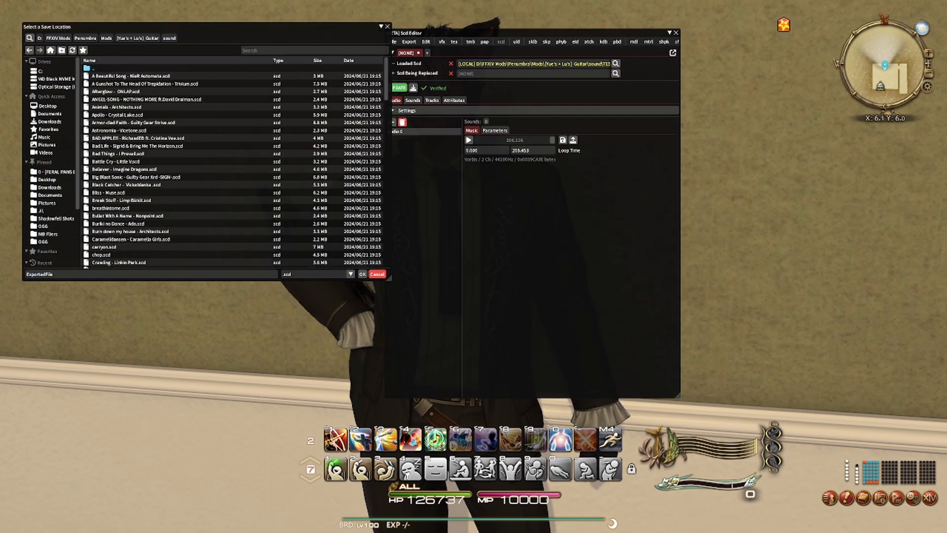
left_click_drag(55, 274, 21, 279)
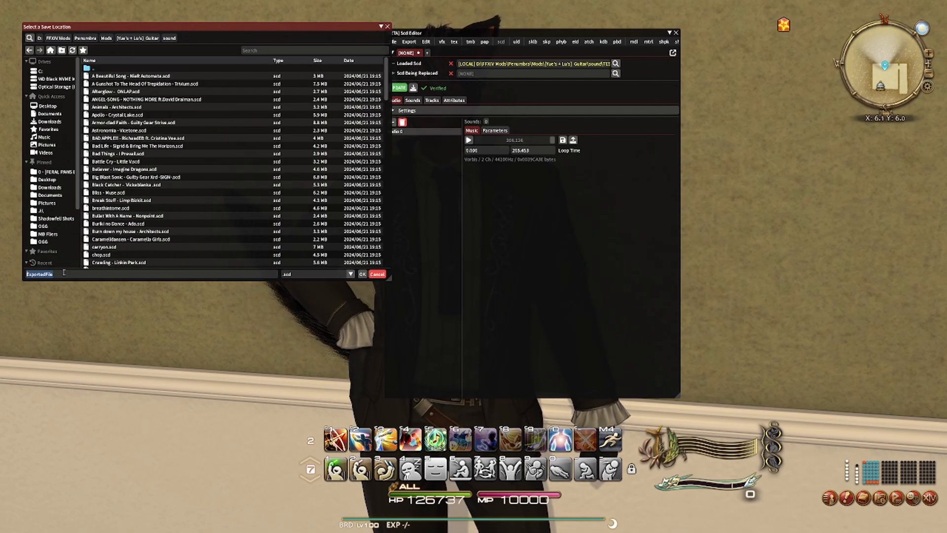
type("equiem")
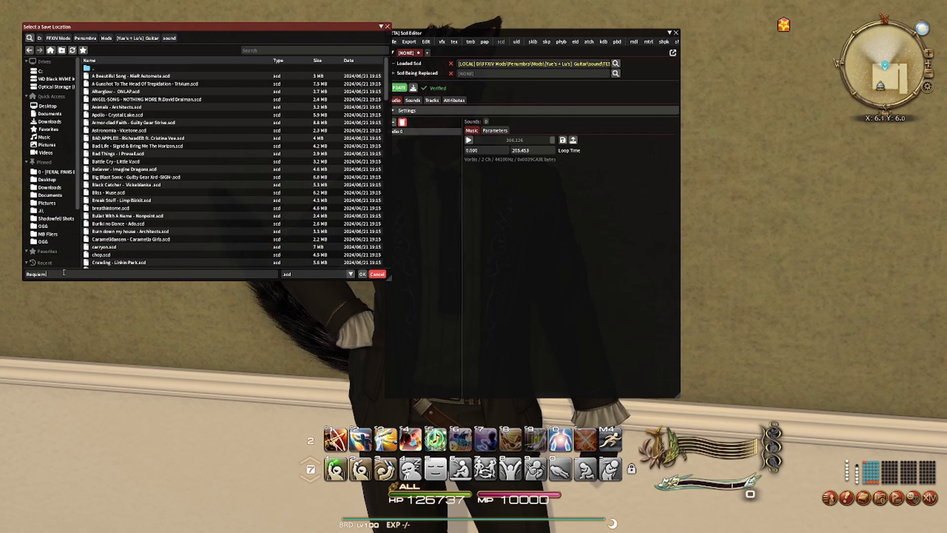
type(" -")
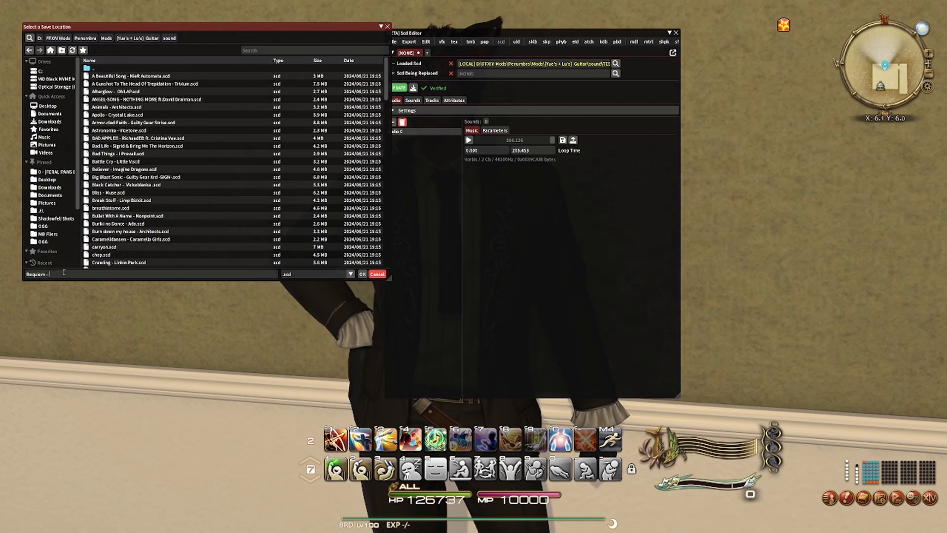
type(" The")
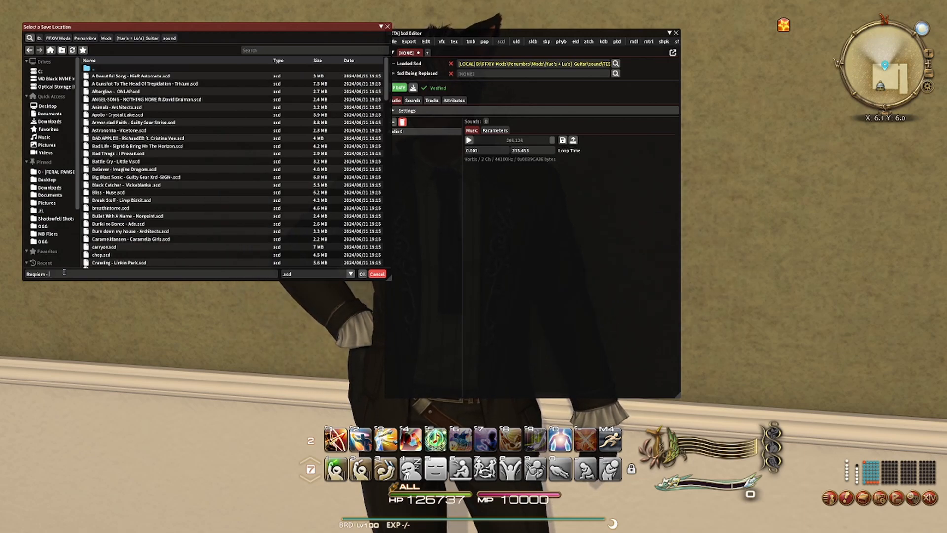
type(" Bask Horn")
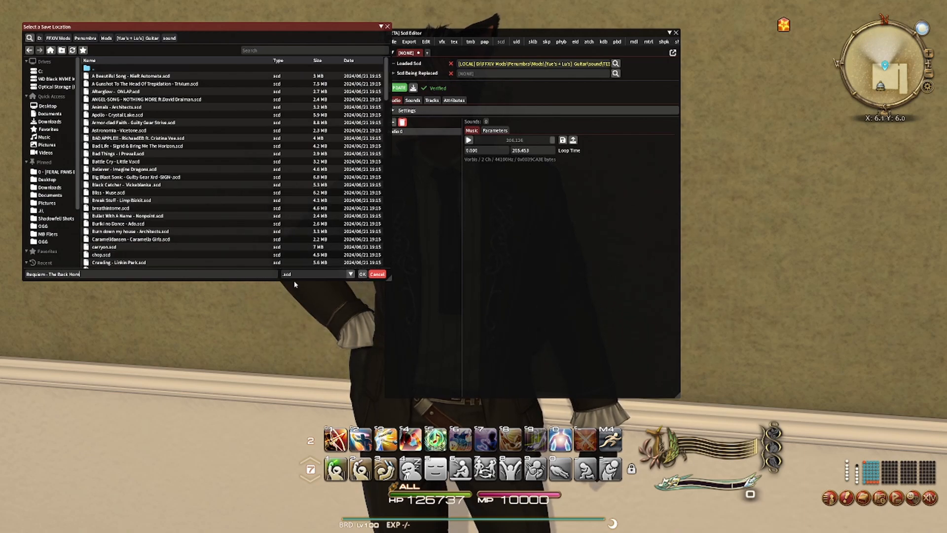
left_click(362, 274)
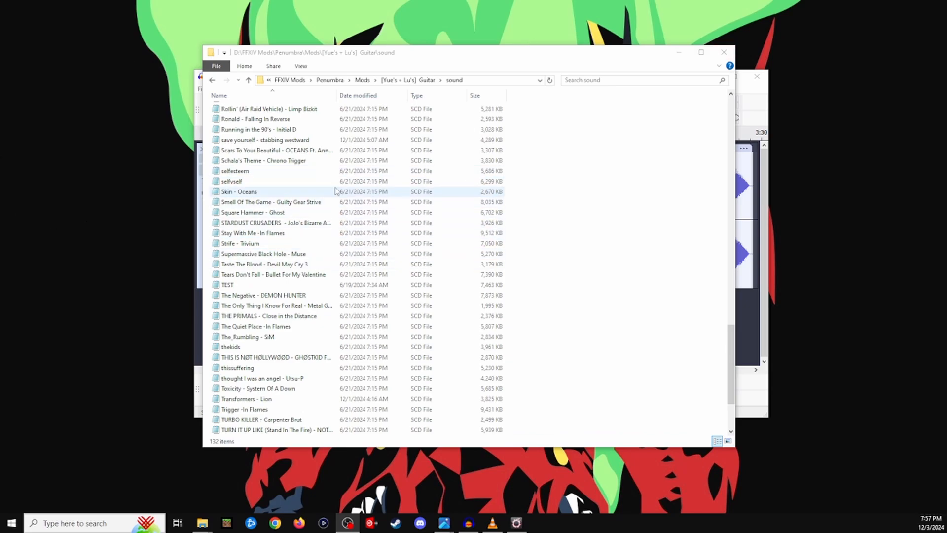
- Switch to File Explorer and locate the exported "Requiem - The Back Horn" file in the Guitar mod's sound folder
mouse_move(417, 60)
left_mouse_down()
mouse_move(448, 95)
mouse_move(423, 75)
left_mouse_up()
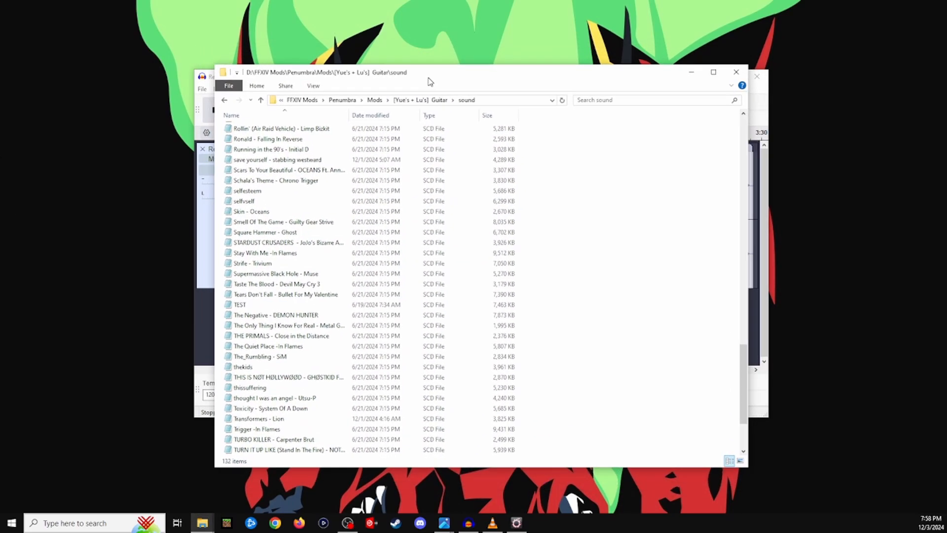
scroll(302, 211, "down", 1)
scroll(302, 210, "up", 1)
scroll(303, 210, "up", 1)
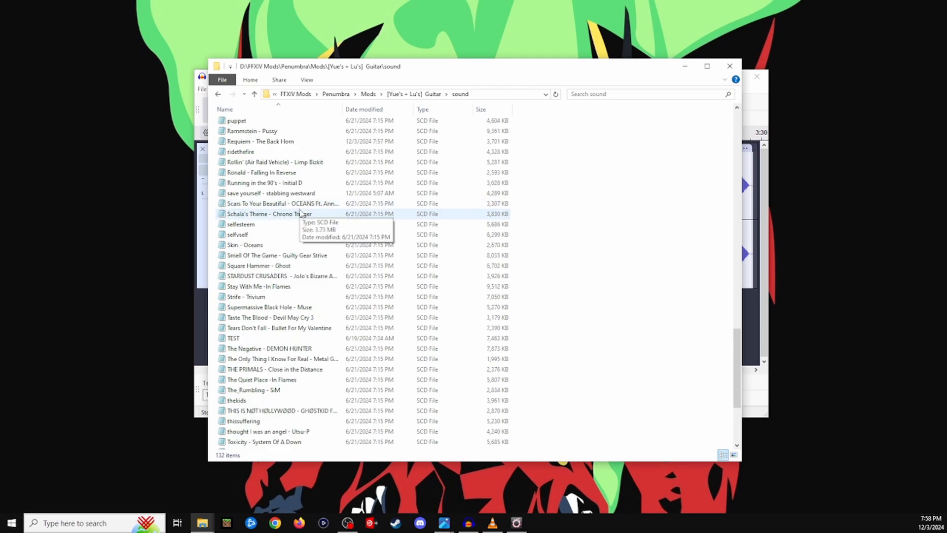
left_click(248, 141)
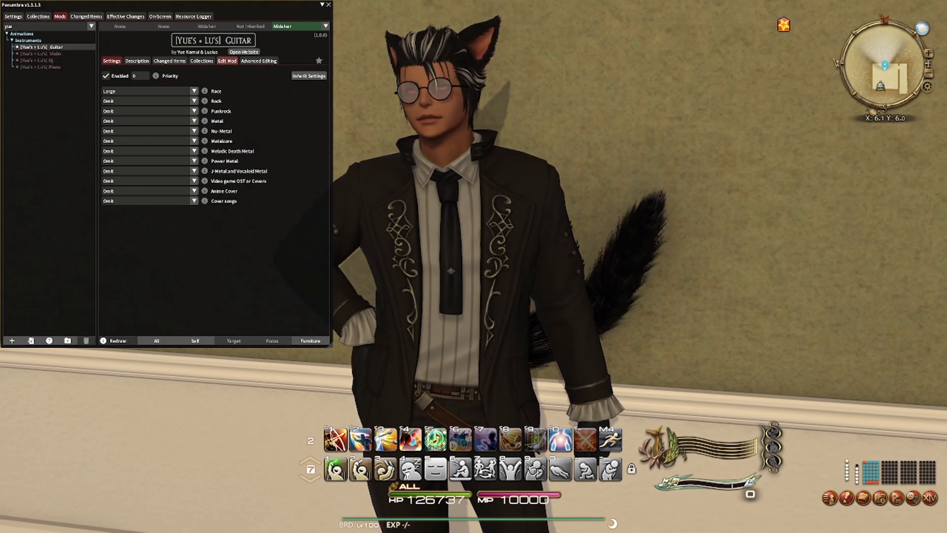
- Edit the Guitar mod and add an option named "Requiem - The Back Horn" to its J-Metal and Vocaloid Metal group
left_click(227, 61)
scroll(285, 158, "down", 10)
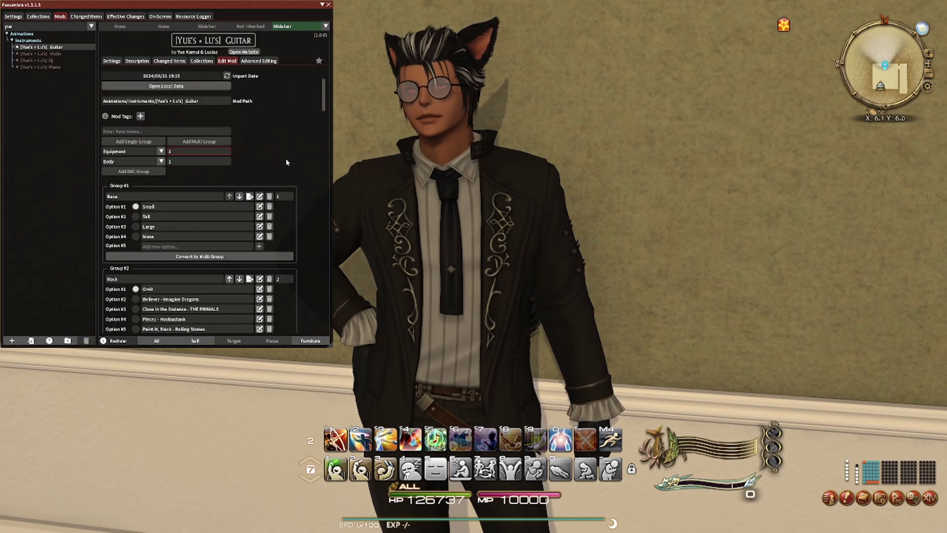
scroll(291, 154, "down", 1)
scroll(293, 154, "up", 1)
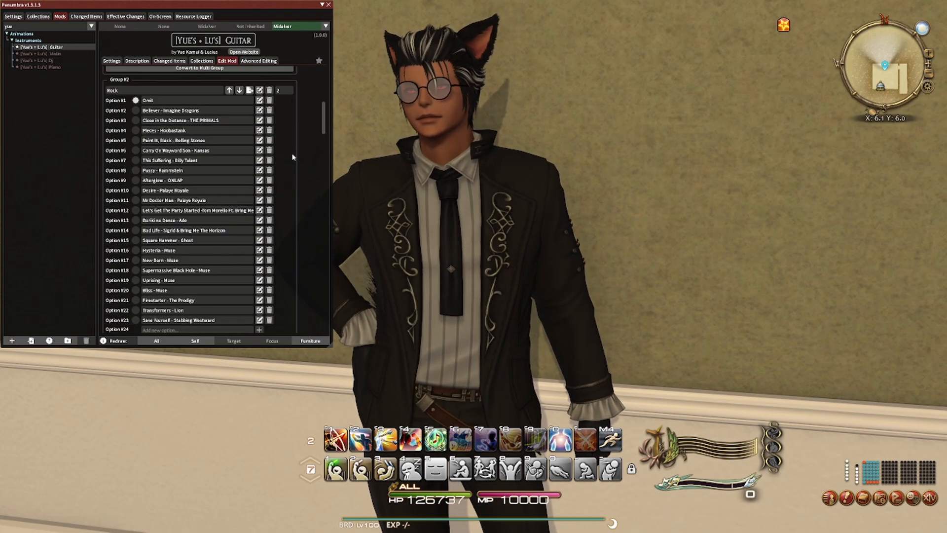
scroll(292, 154, "down", 1)
scroll(292, 154, "up", 1)
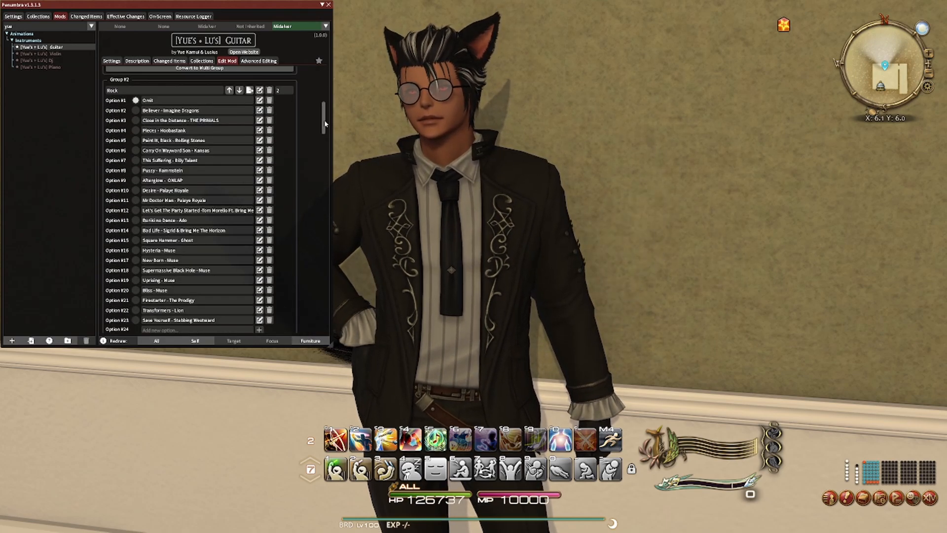
left_click_drag(324, 123, 313, 282)
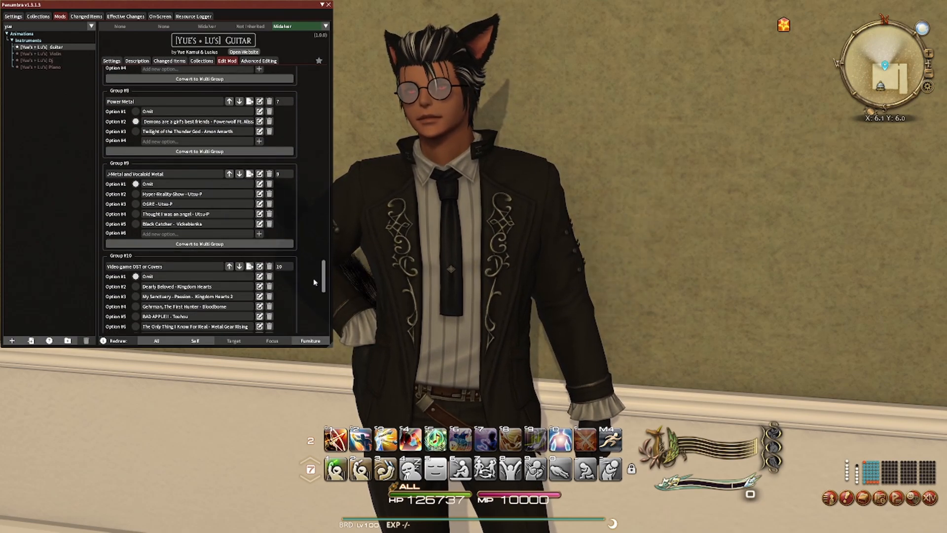
left_click(179, 234)
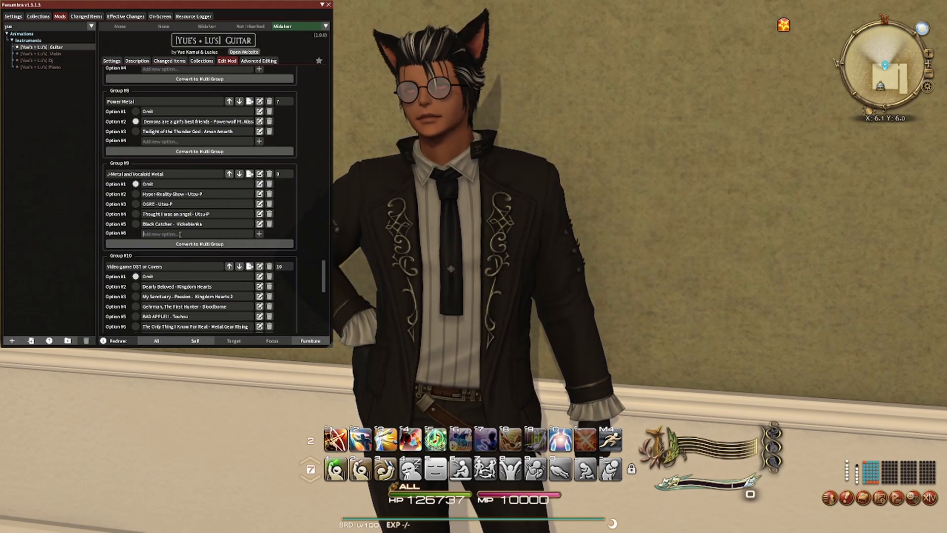
type("Requiem")
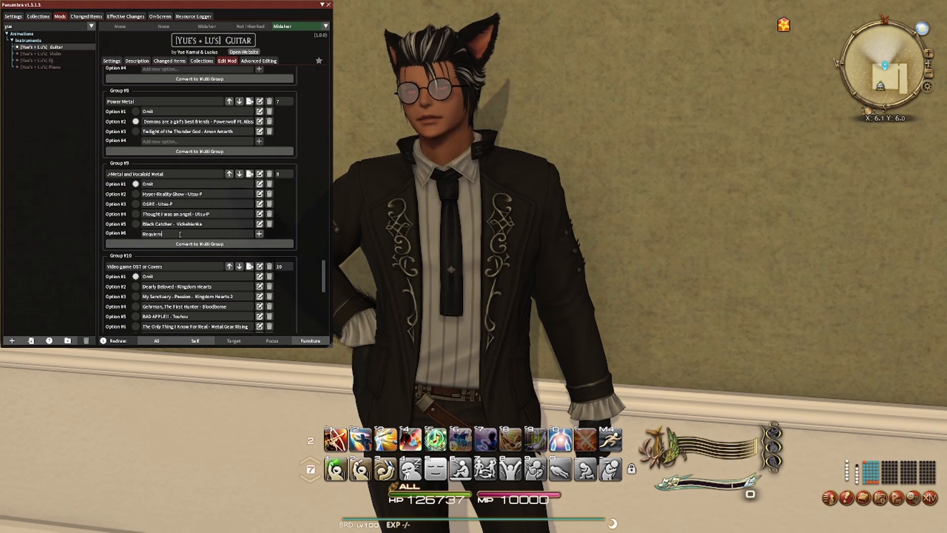
type(" - ")
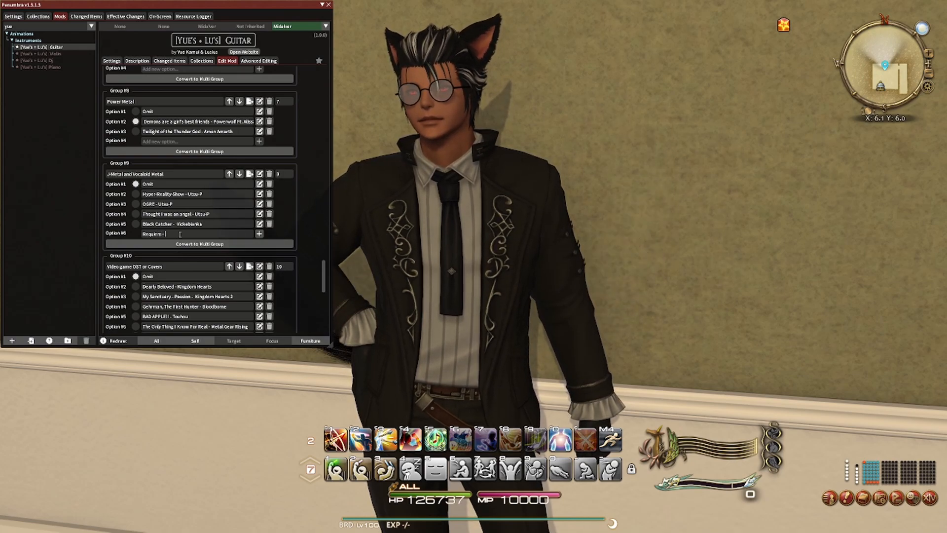
type("The Back Horn")
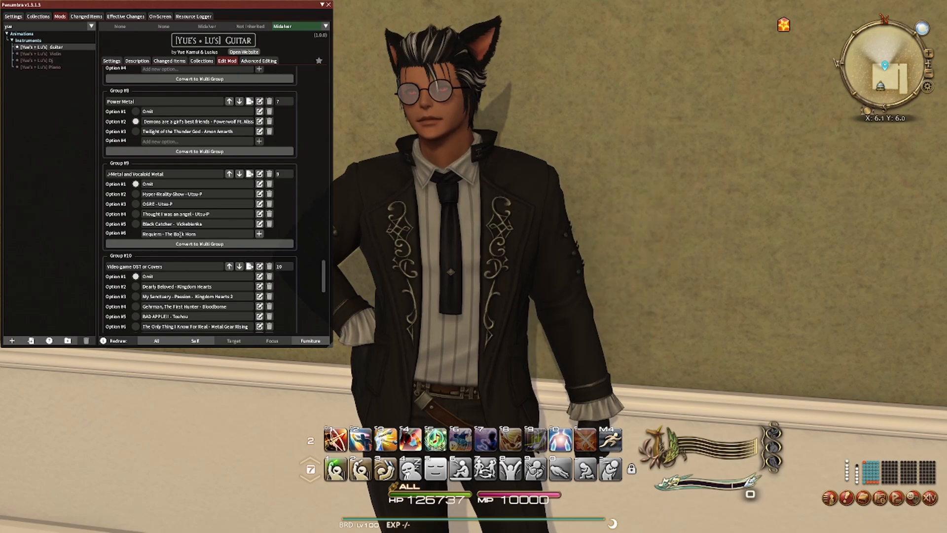
left_click(259, 235)
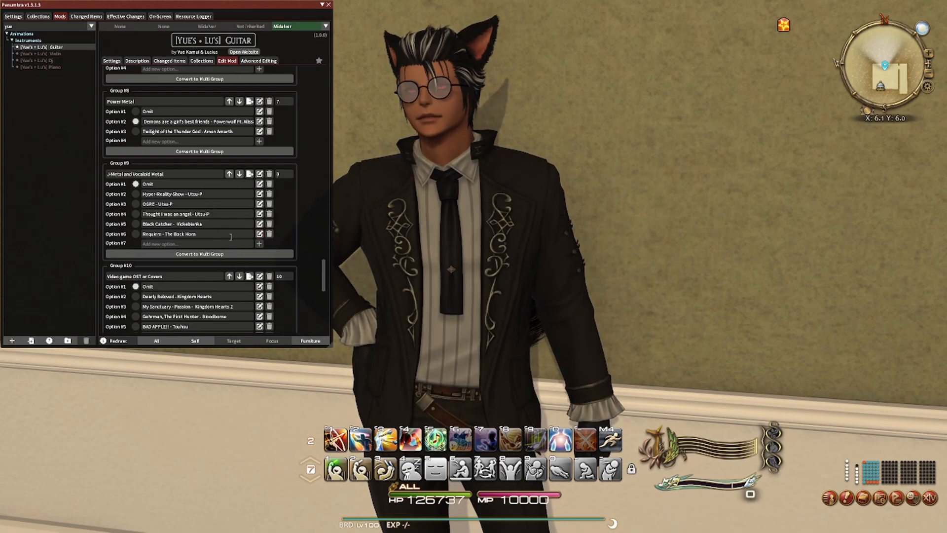
- Open the J-Metal and Vocaloid Metal group's JSON file in WordPad
left_click_drag(323, 275, 324, 79)
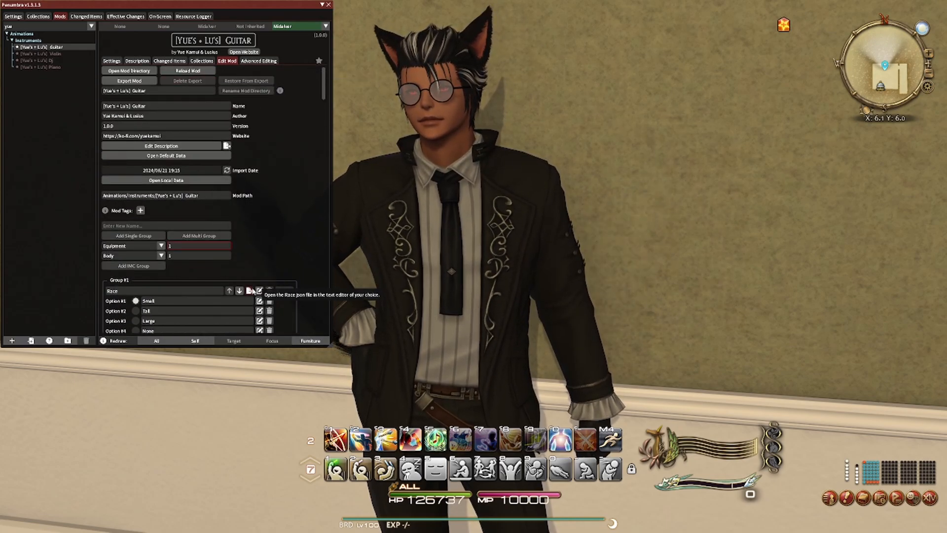
scroll(259, 246, "down", 6)
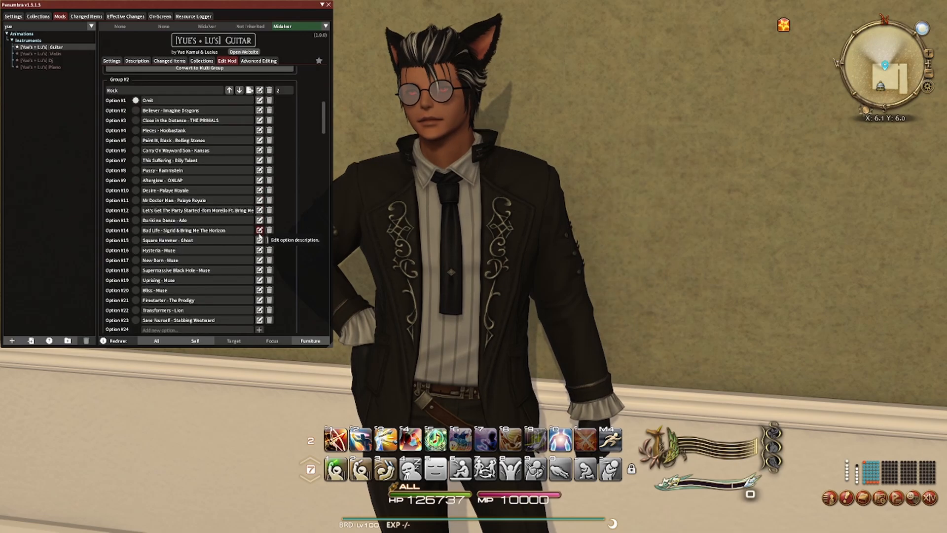
scroll(299, 190, "down", 5)
left_click_drag(324, 147, 327, 285)
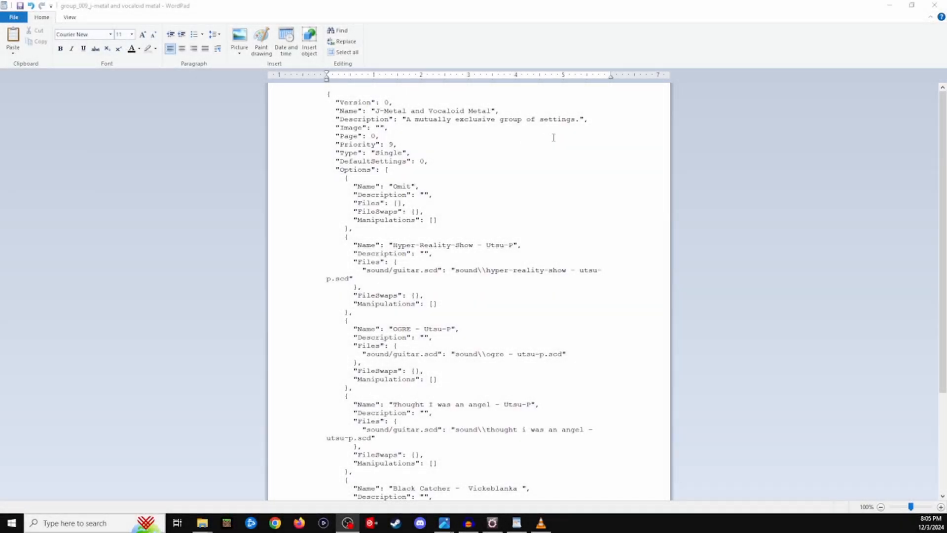
- Copy the "sound/guitar.scd" path line from the Files block of the "OGRE - Utsu-P" option
scroll(560, 202, "down", 5)
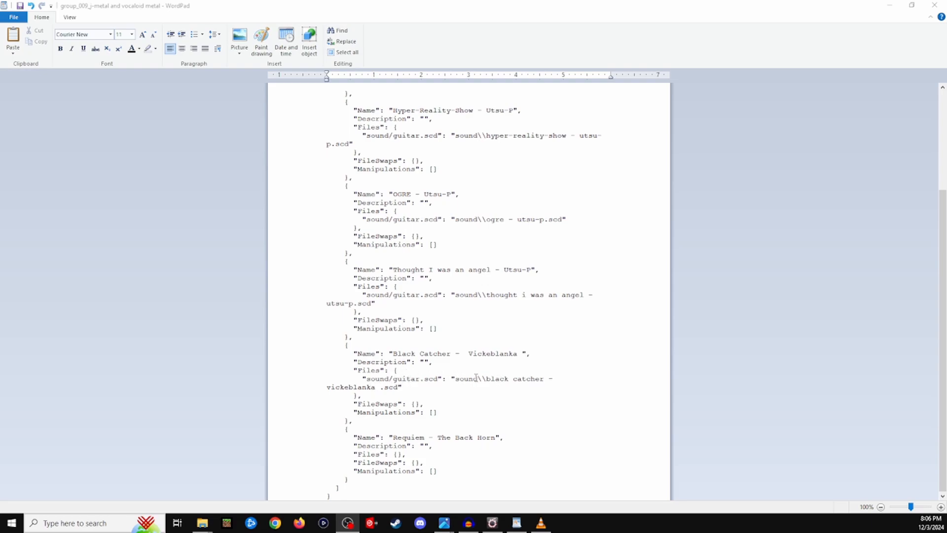
scroll(517, 327, "up", 3)
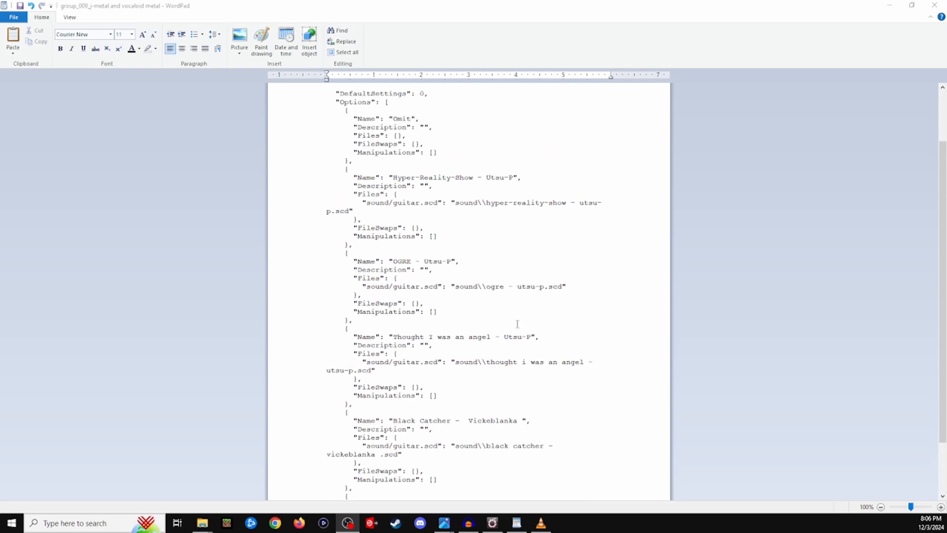
left_click(367, 287)
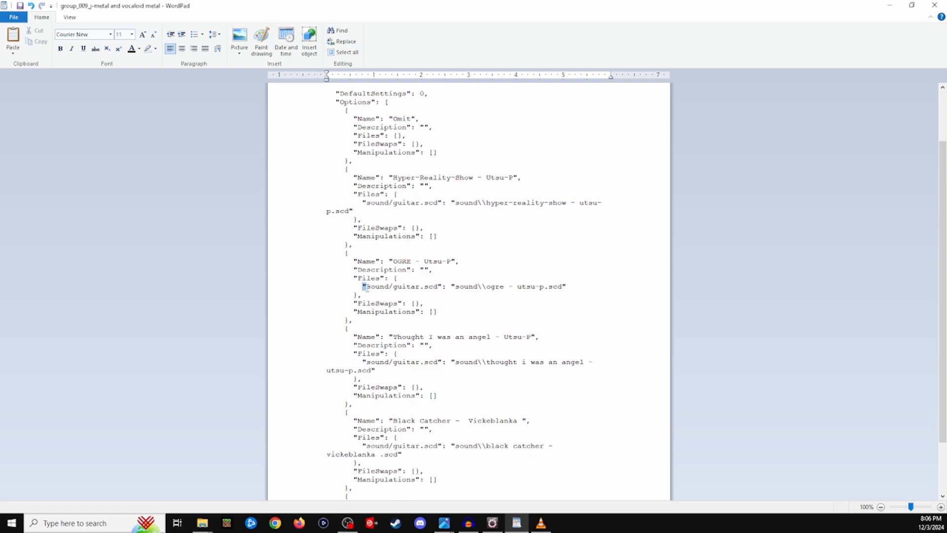
left_click_drag(367, 287, 563, 287)
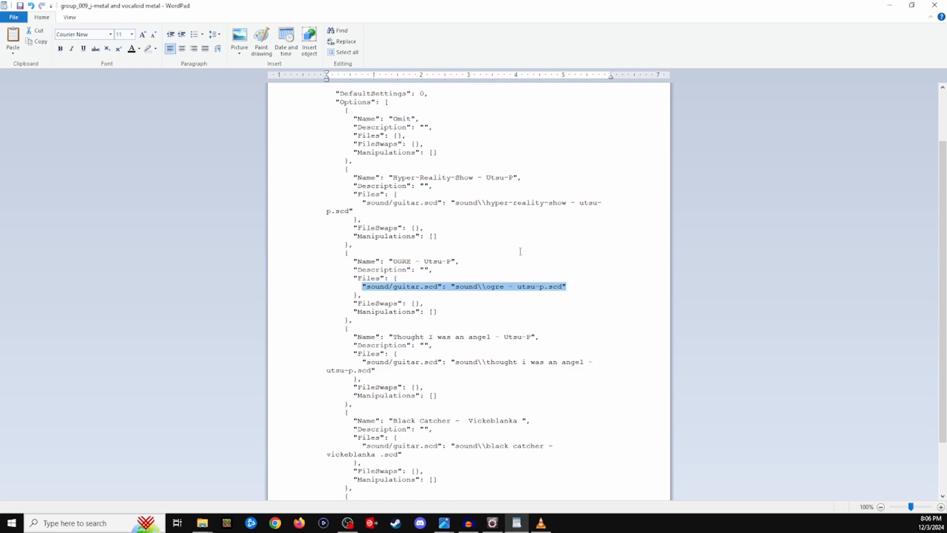
- Paste the copied path line on its own line inside the "Requiem - The Back Horn" option's Files braces and indent it
scroll(437, 383, "down", 3)
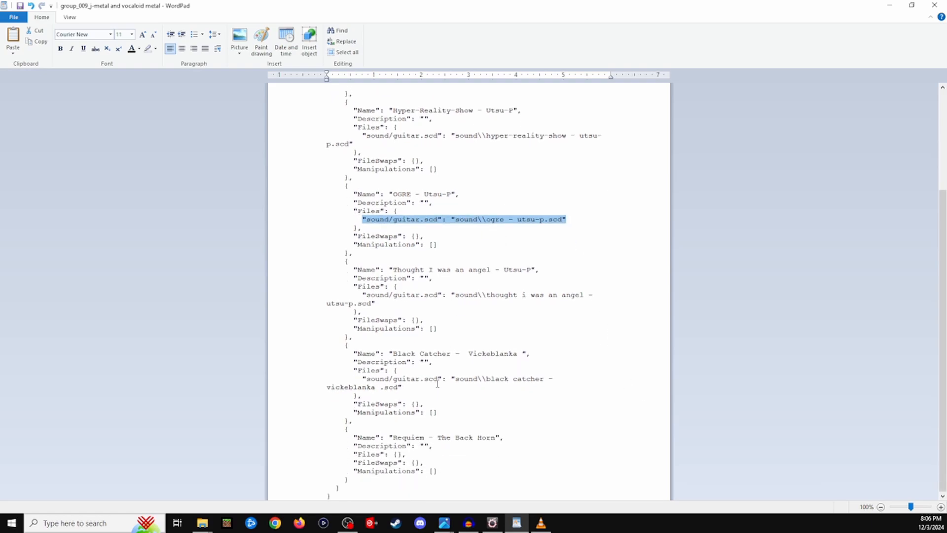
left_click(399, 453)
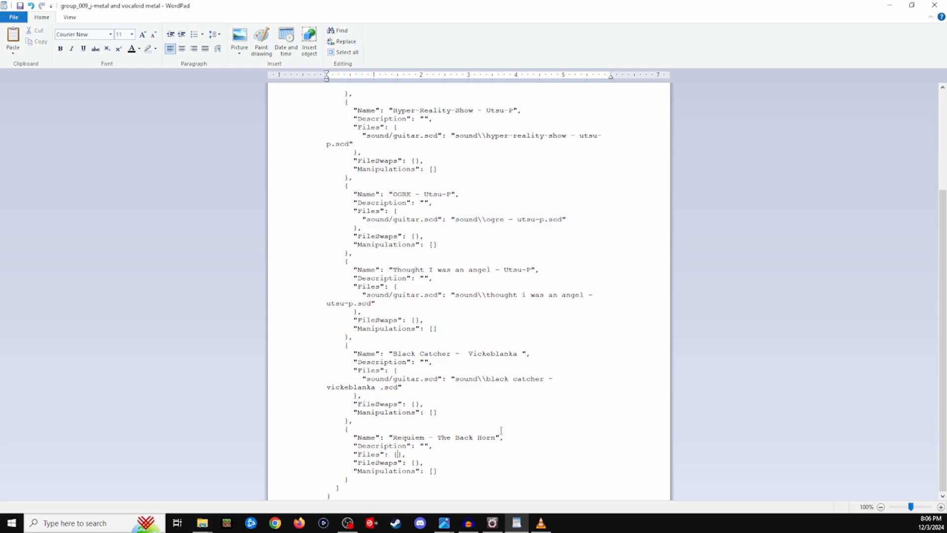
key("Return")
key("Return")
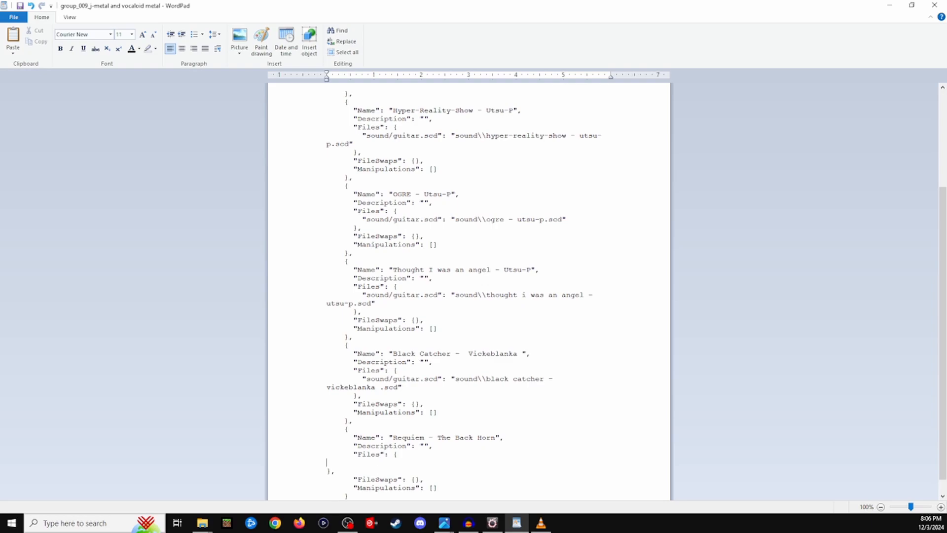
type("\"sound/guitar.scd\": \"sound\\\\ogre - utsu-p.scd\"")
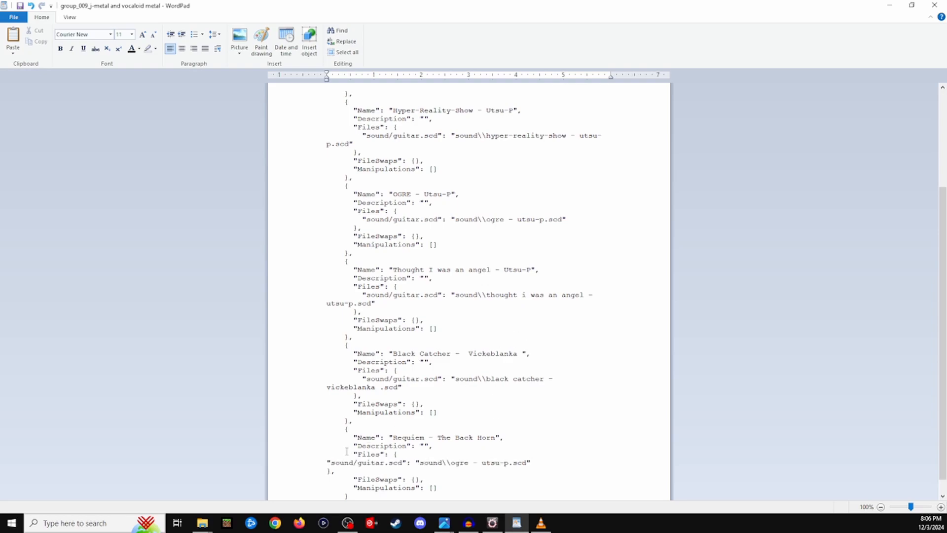
left_click(327, 462)
key("Tab")
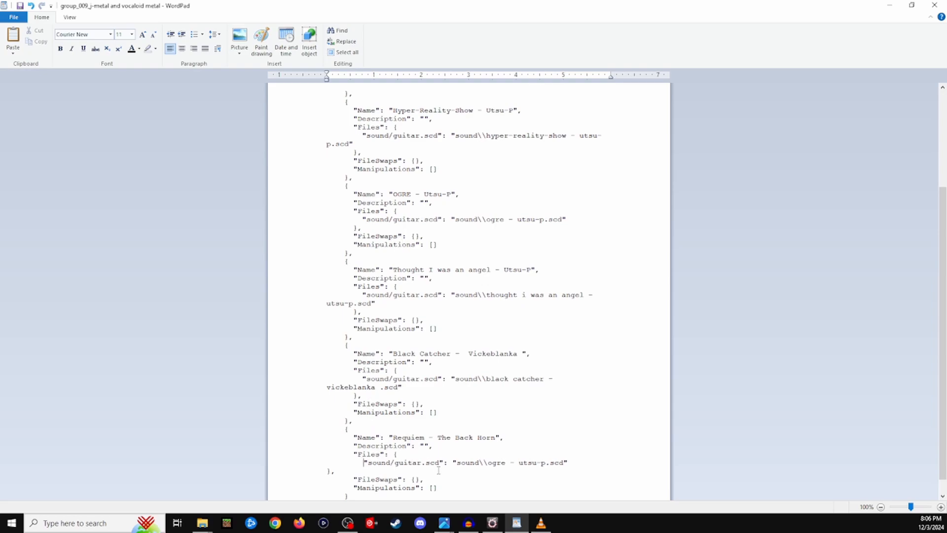
- Replace "ogre - utsu-p" in the pasted path with the name "Requiem - The Back Horn" copied from the exported SCD file in File Explorer
scroll(481, 386, "down", 1)
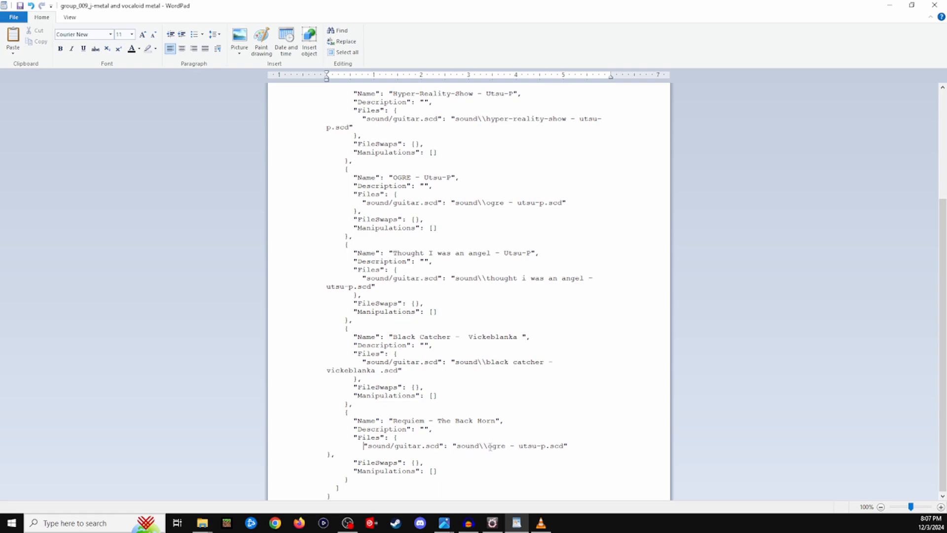
left_click_drag(488, 446, 543, 446)
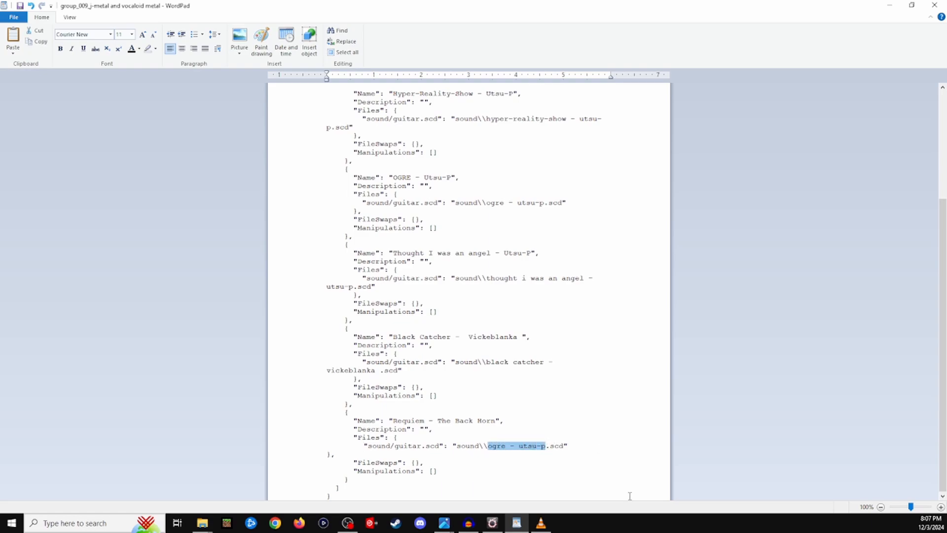
left_click(207, 528)
left_click(138, 501)
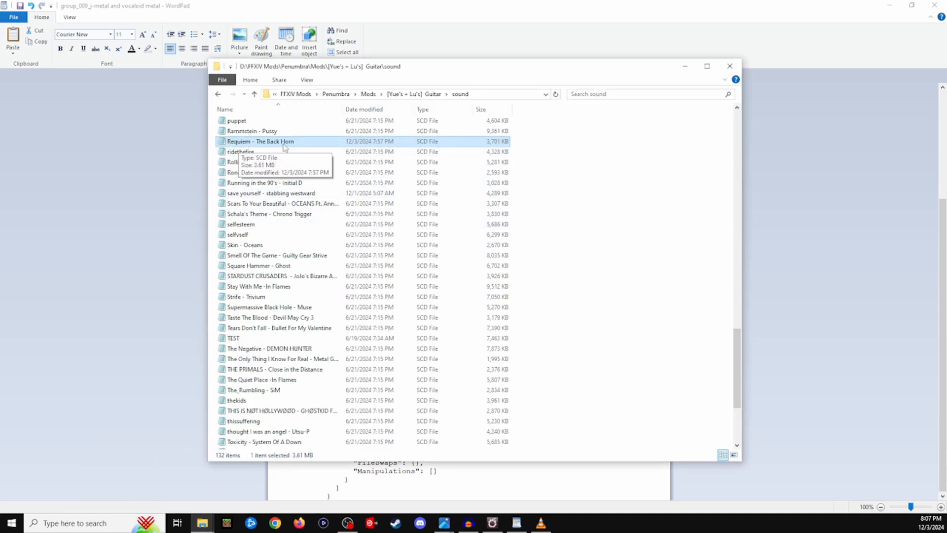
left_click(260, 142)
key("ctrl+c")
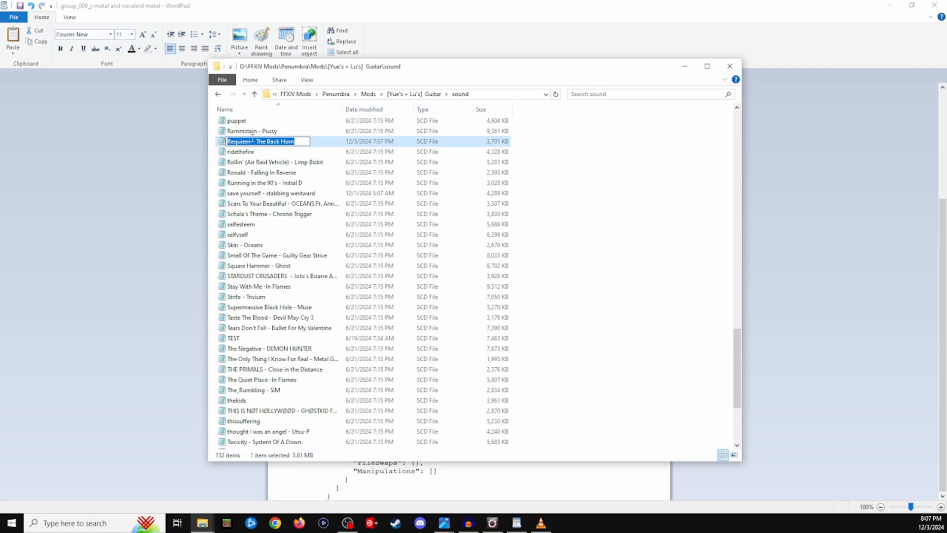
left_click(552, 485)
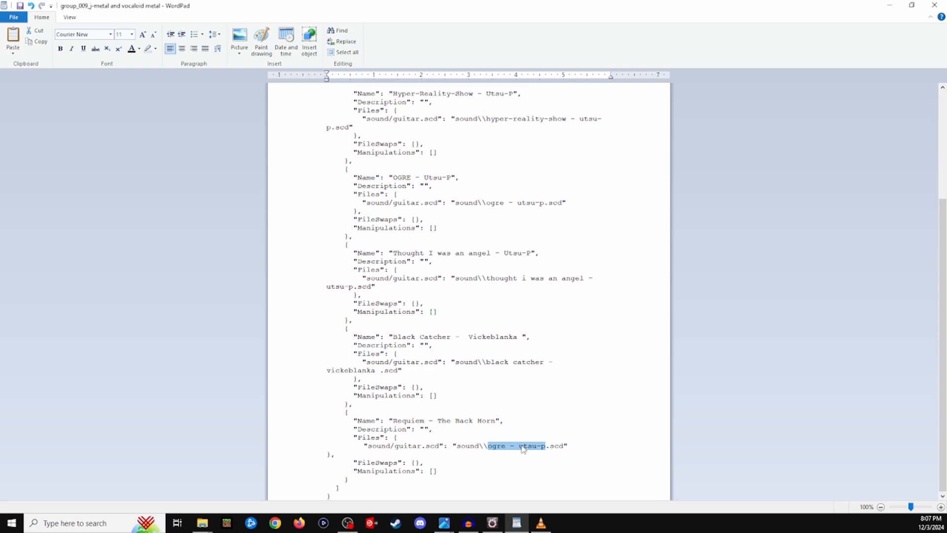
key("ctrl+v")
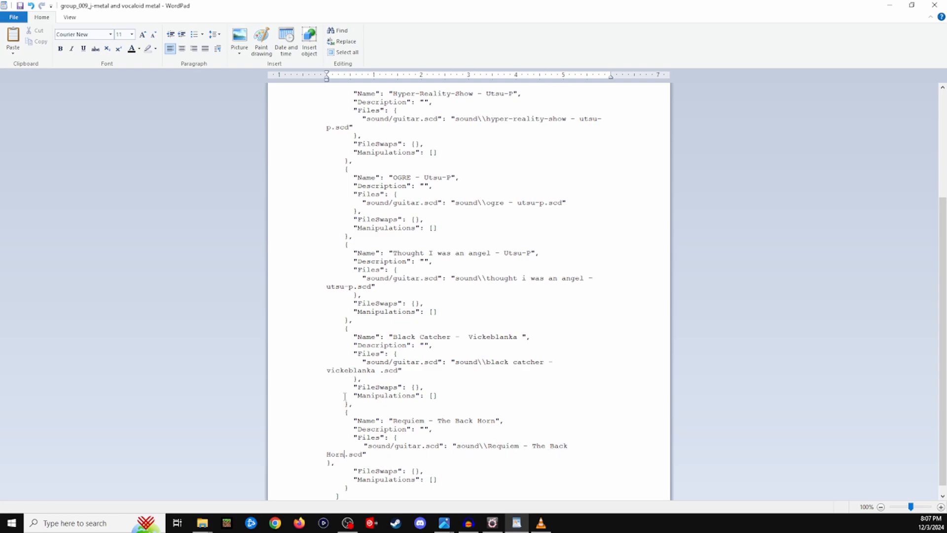
- Save the edited group JSON file and reload the Guitar mod in Penumbra
left_click(327, 462)
left_click(20, 5)
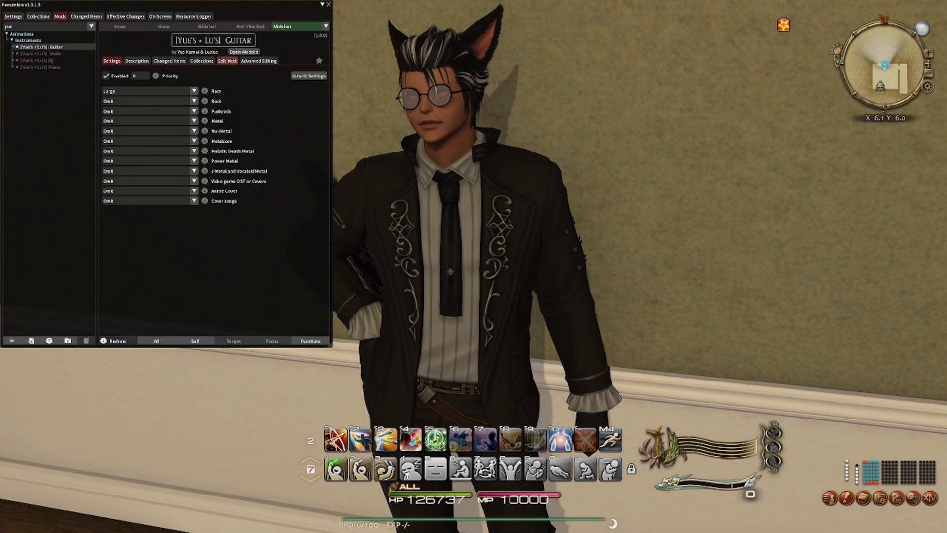
left_click(227, 61)
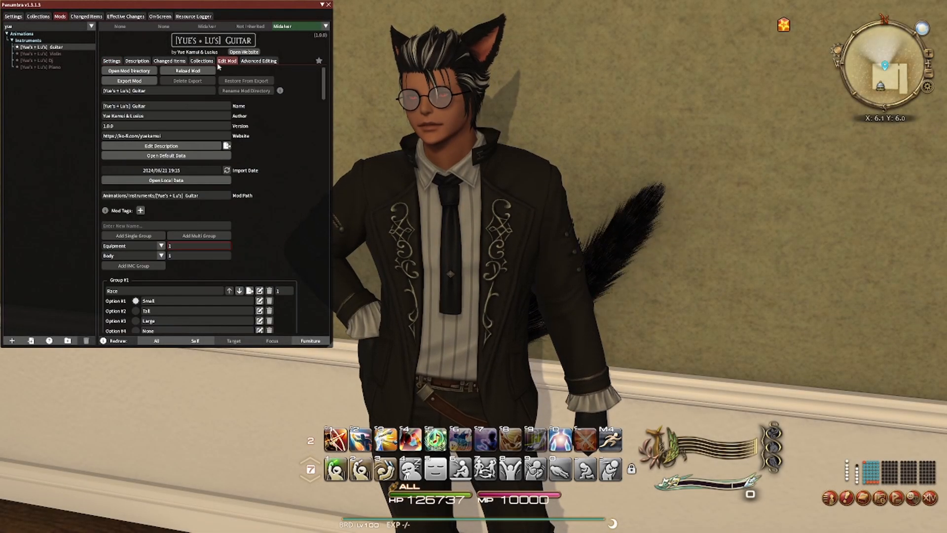
left_click(197, 71)
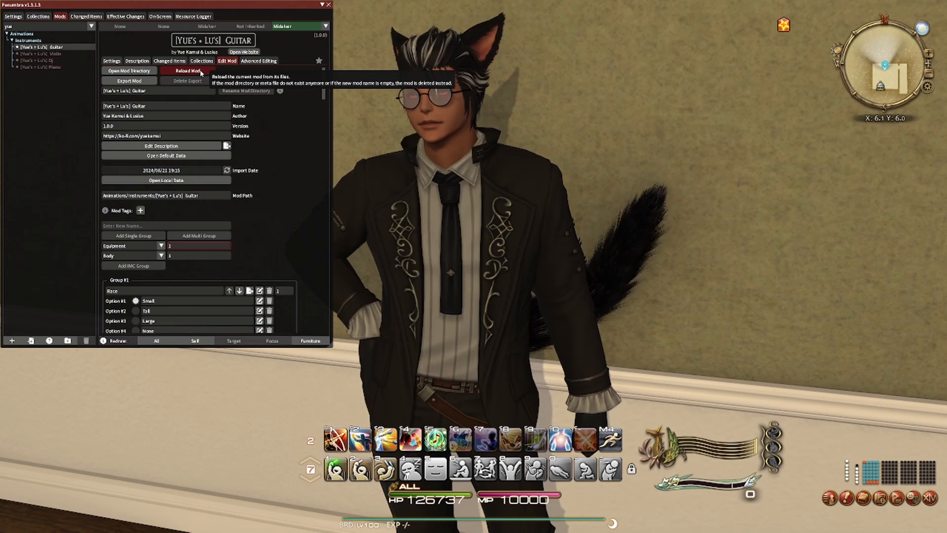
- Set the mod's J-Metal and Vocaloid Metal option to "Requiem - The Back Horn" and redraw the own character
left_click(111, 61)
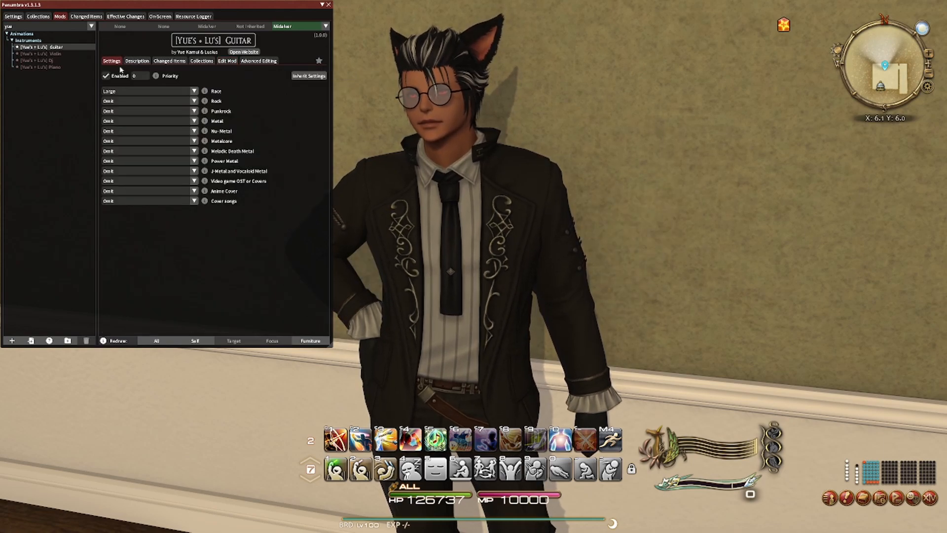
left_click(194, 170)
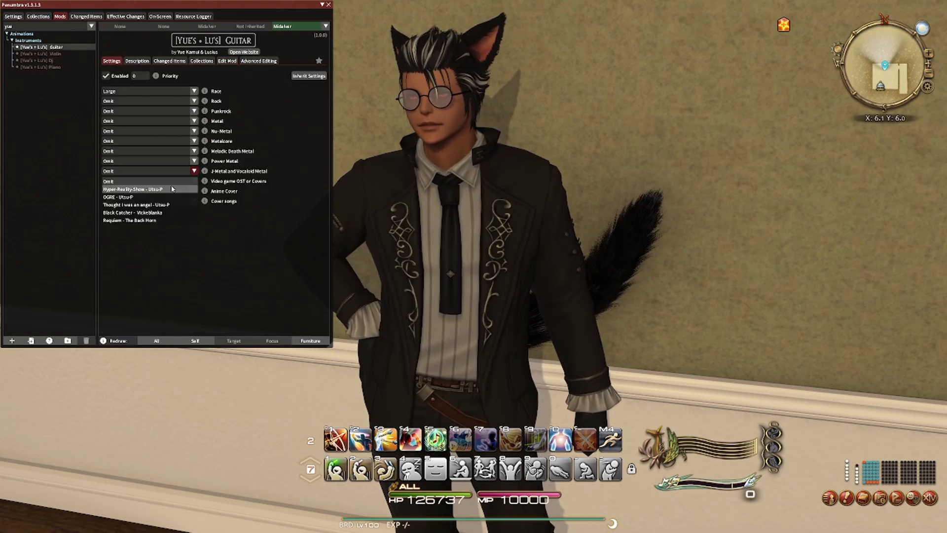
left_click(131, 221)
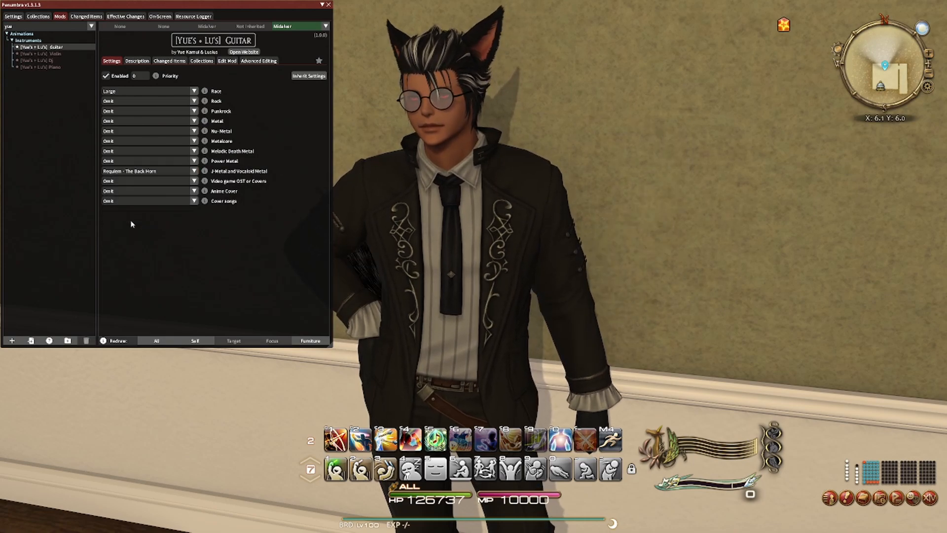
left_click(196, 340)
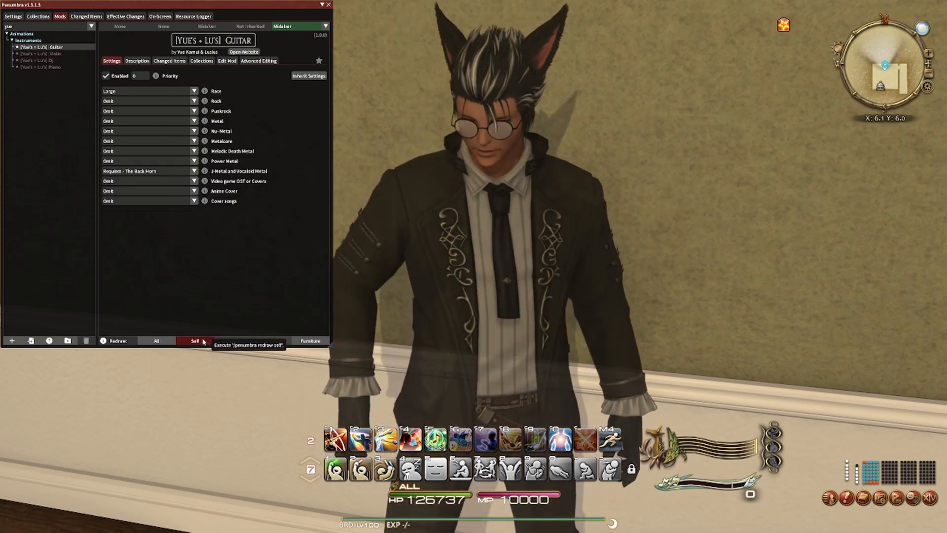
- Mute the BGM in the game's System Configuration sound settings and apply the change
left_click(930, 498)
left_click(868, 401)
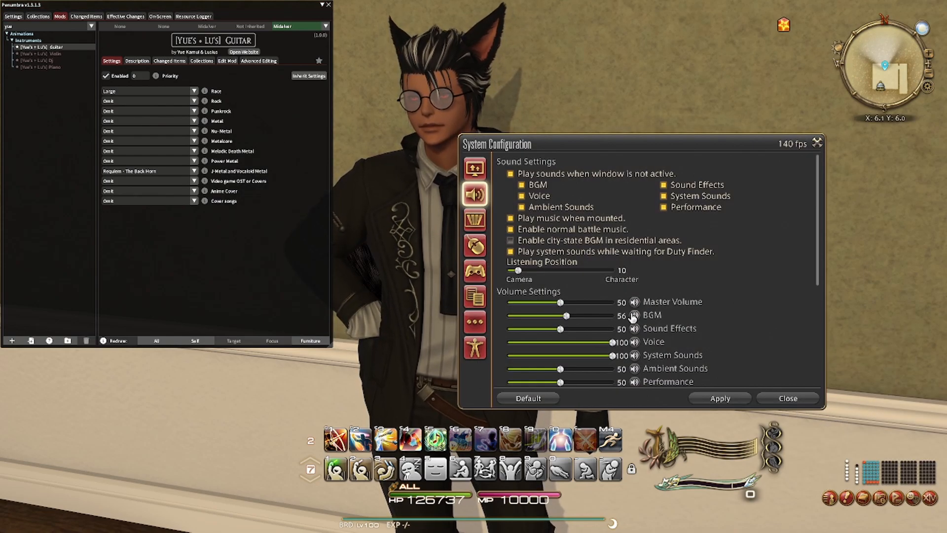
left_click(716, 397)
left_click(789, 401)
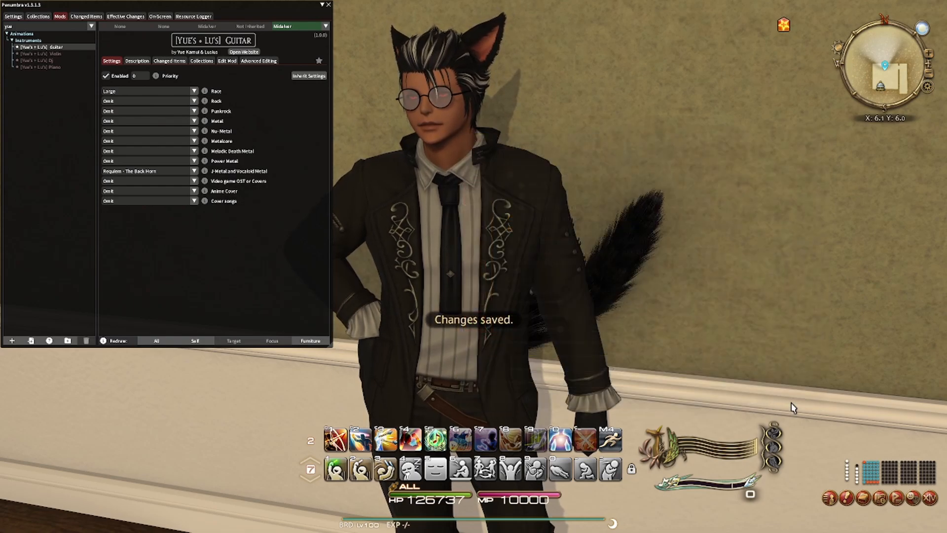
- Perform the Cheer On emote to test the custom guitar song and view the whole character playing
left_click(386, 469)
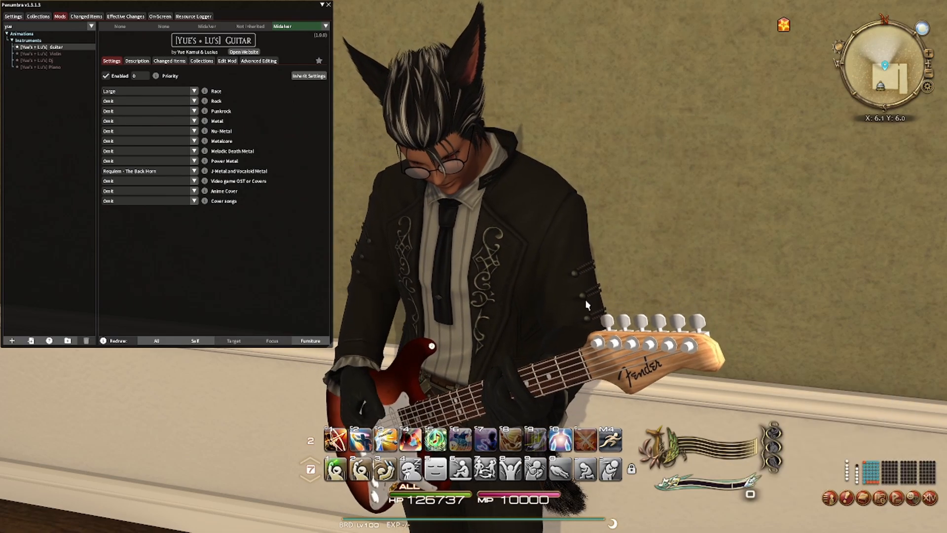
scroll(473, 266, "down", 5)
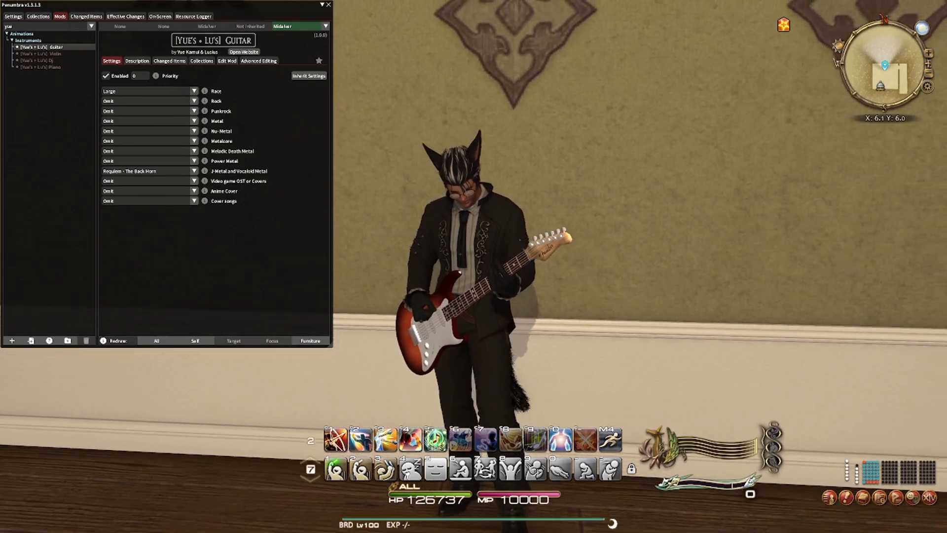
mouse_move(592, 246)
right_mouse_down()
mouse_move(473, 247)
mouse_move(646, 246)
mouse_move(581, 246)
right_mouse_up()
scroll(646, 246, "up", 2)
right_click_drag(587, 304, 528, 333)
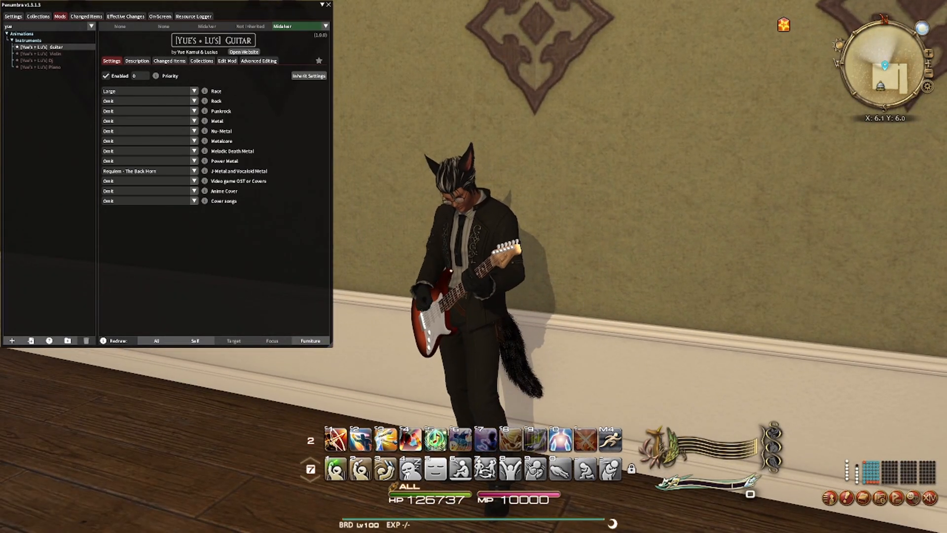